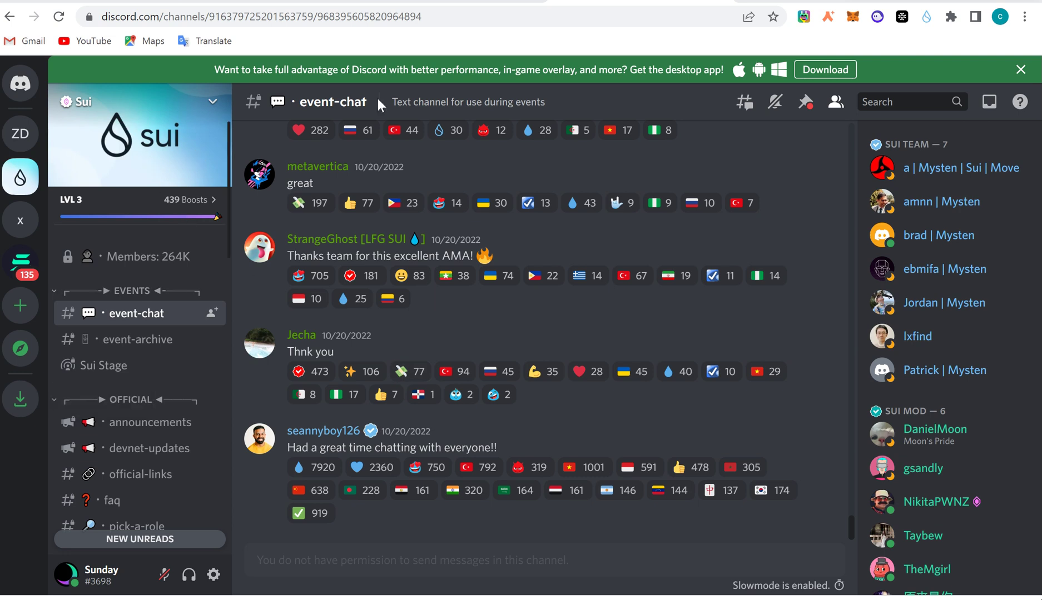
Go to Discord Home to show the Friends and direct messages page.
mouse_move(492, 207)
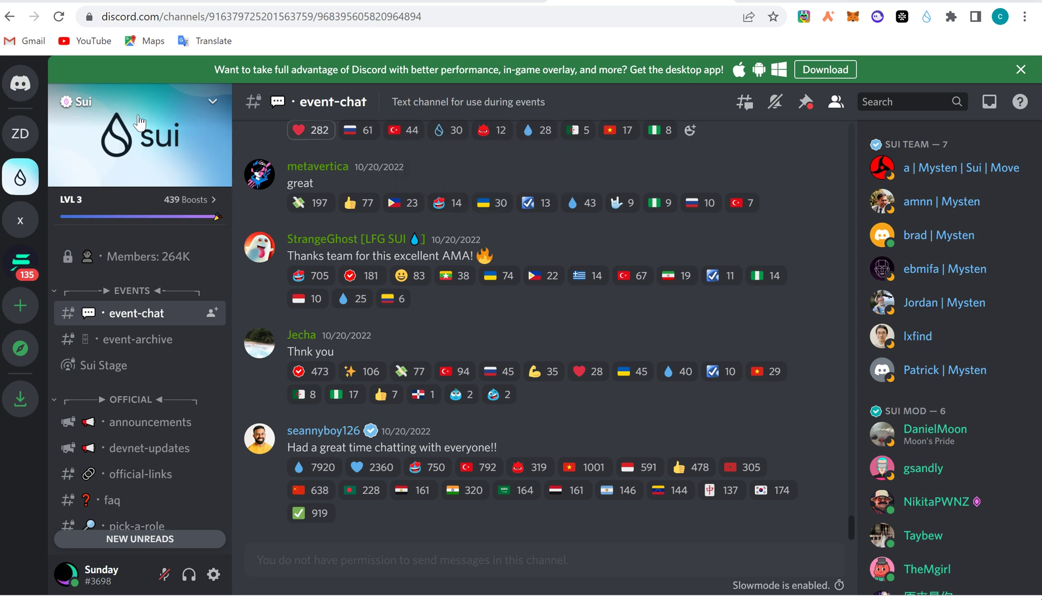
click(20, 87)
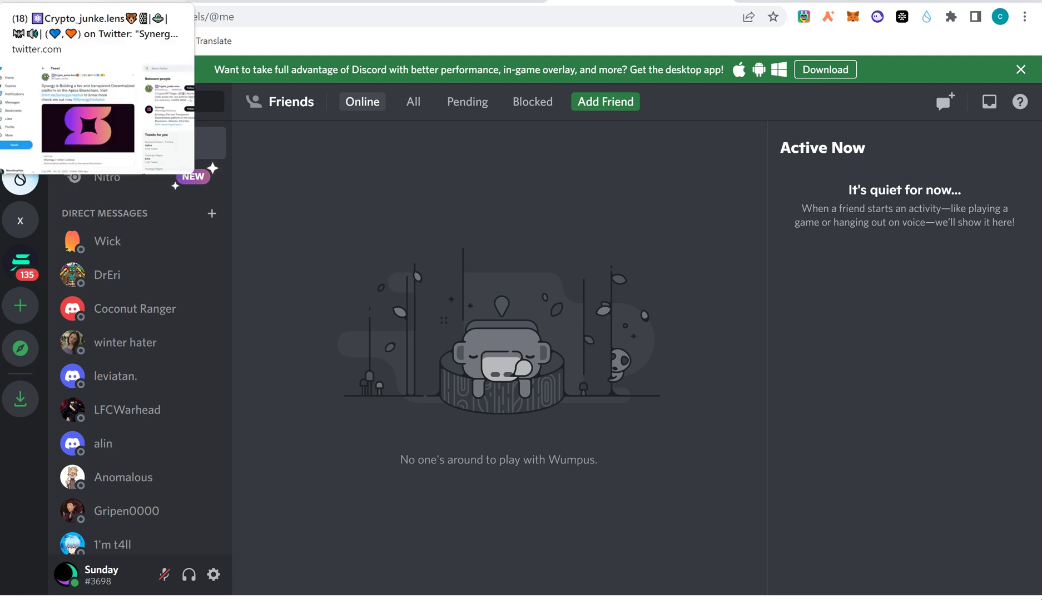
Search Twitter for 'aptos monkey' and open the Aptos Monkeys profile.
click(33, 3)
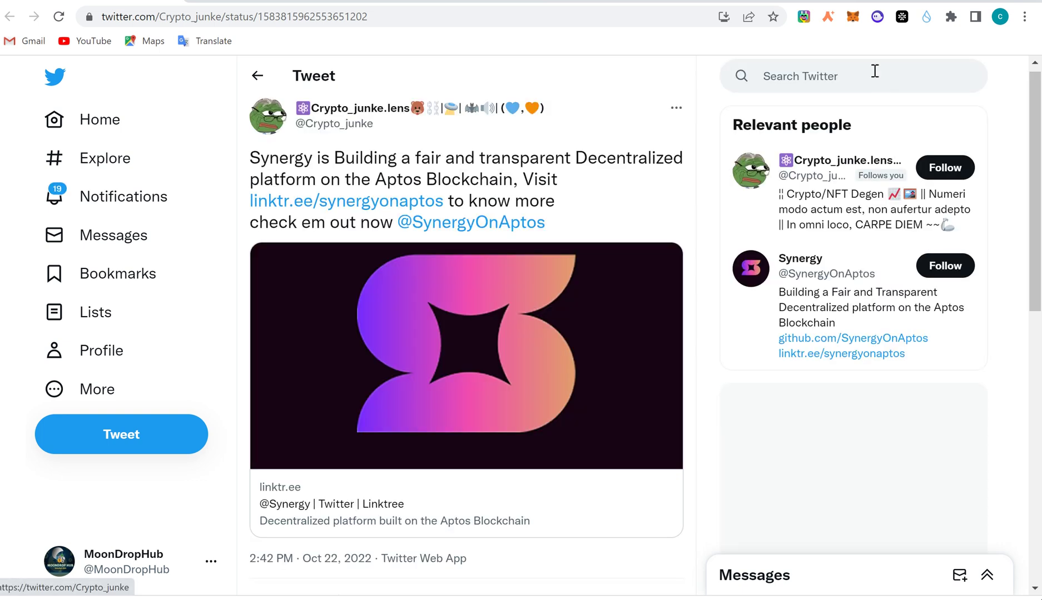
click(874, 71)
text(aptos)
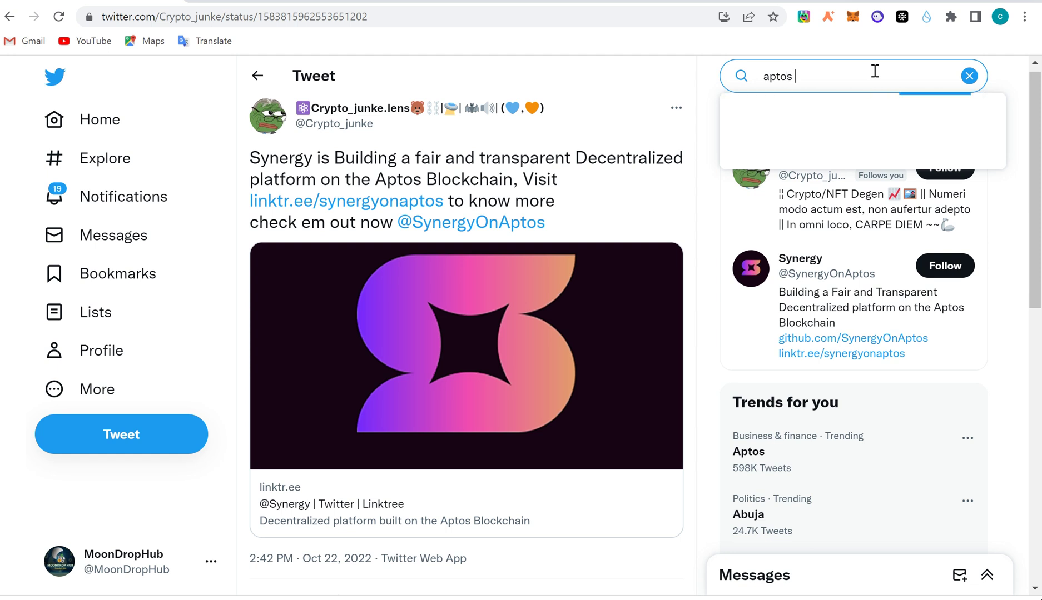
text( monkey)
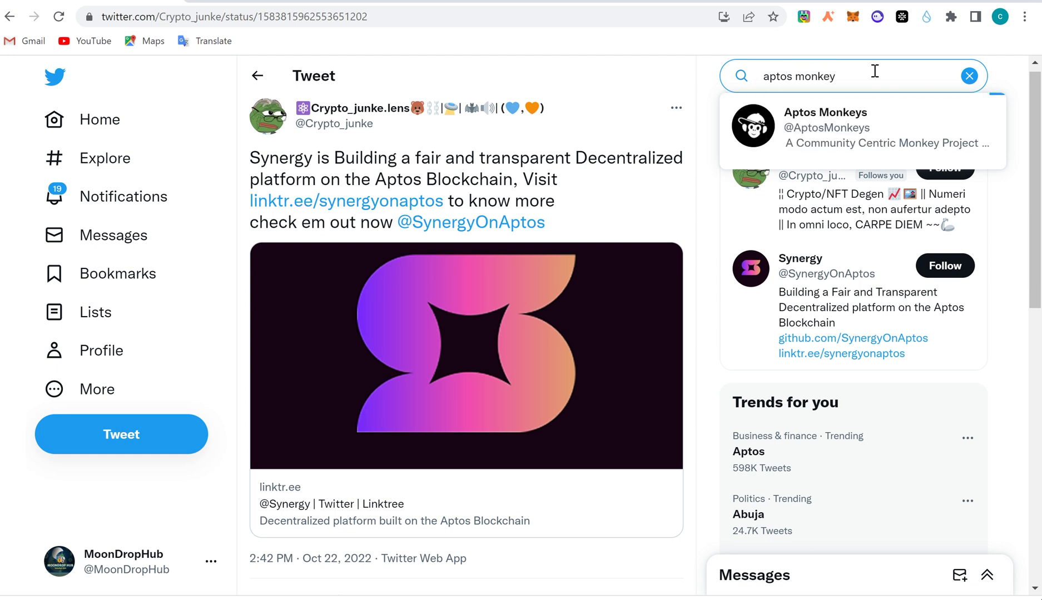
click(849, 302)
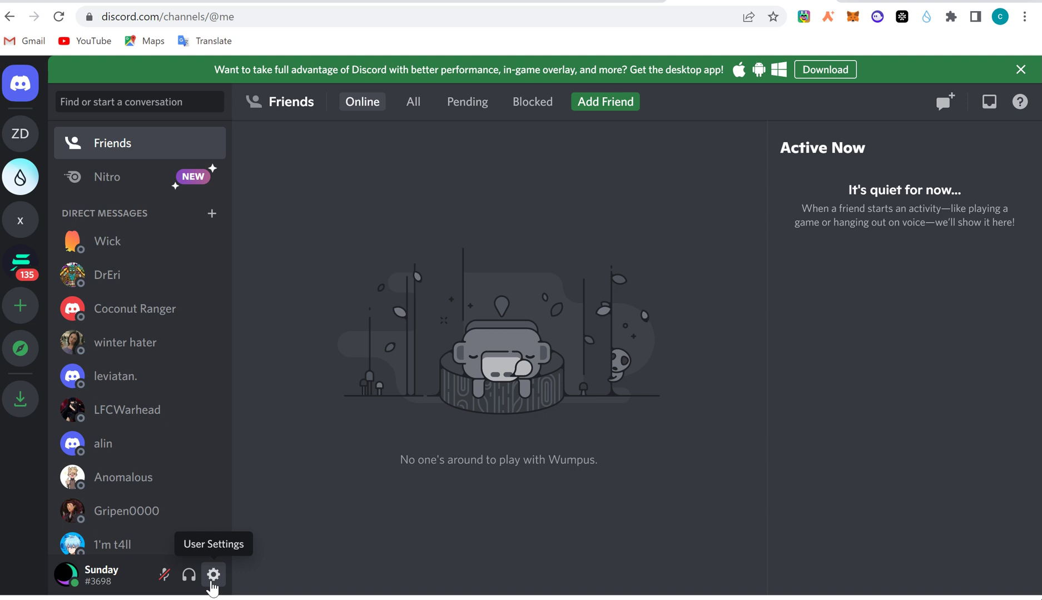
Open User Settings and look through the Password and Authentication section of My Account.
click(213, 574)
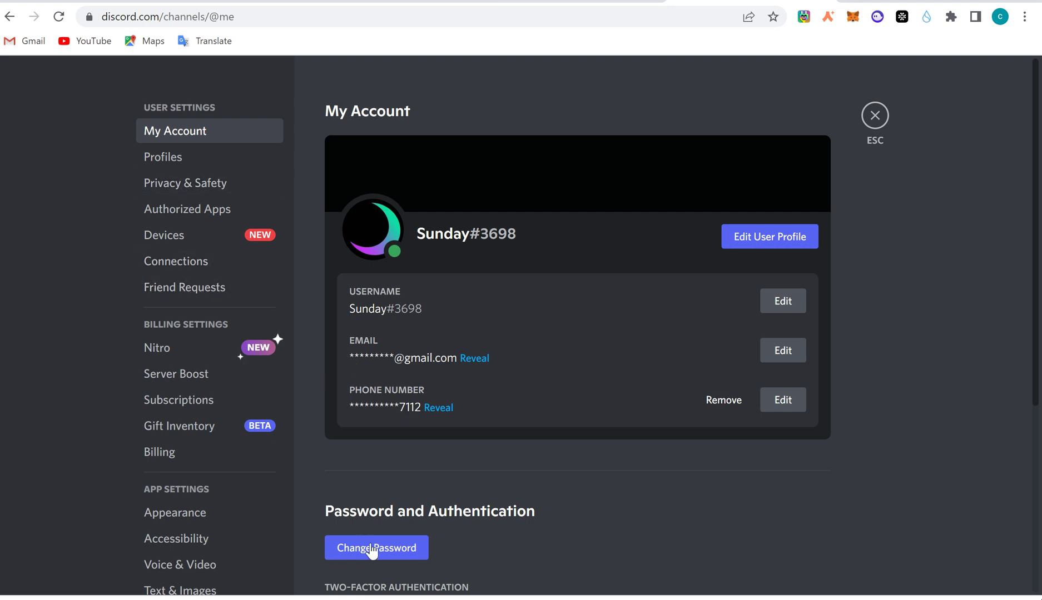
scroll(623, 507, down, 4)
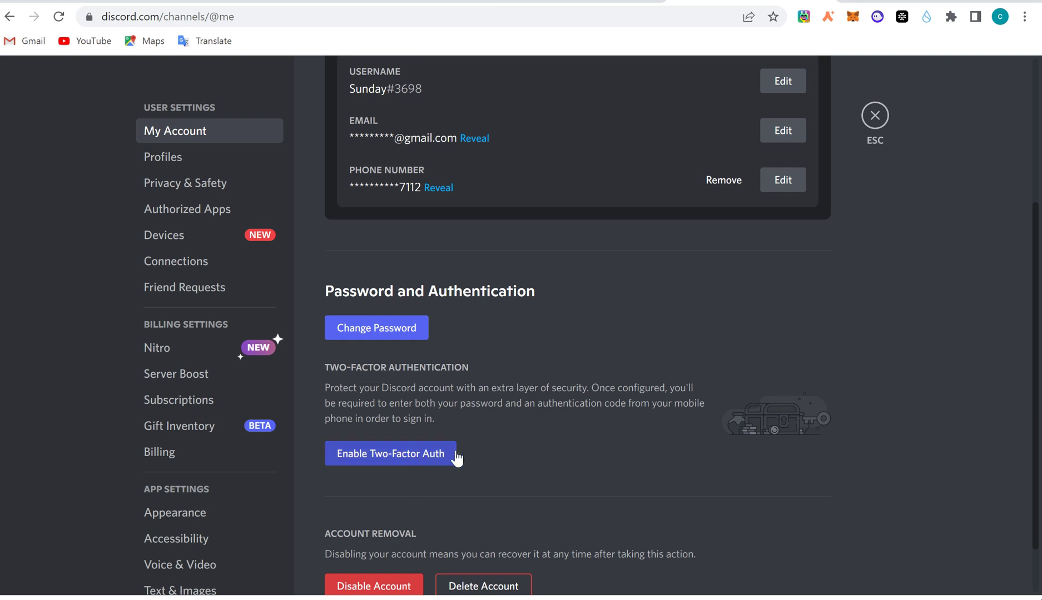
scroll(457, 458, up, 4)
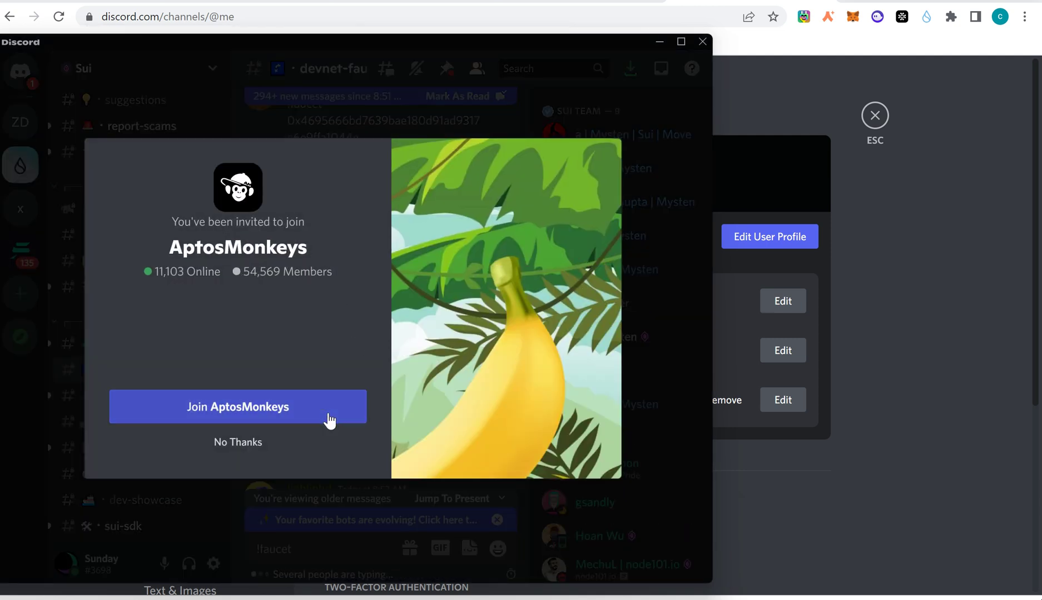
Join the AptosMonkeys server from the desktop invite, then return to the browser's account settings.
click(328, 418)
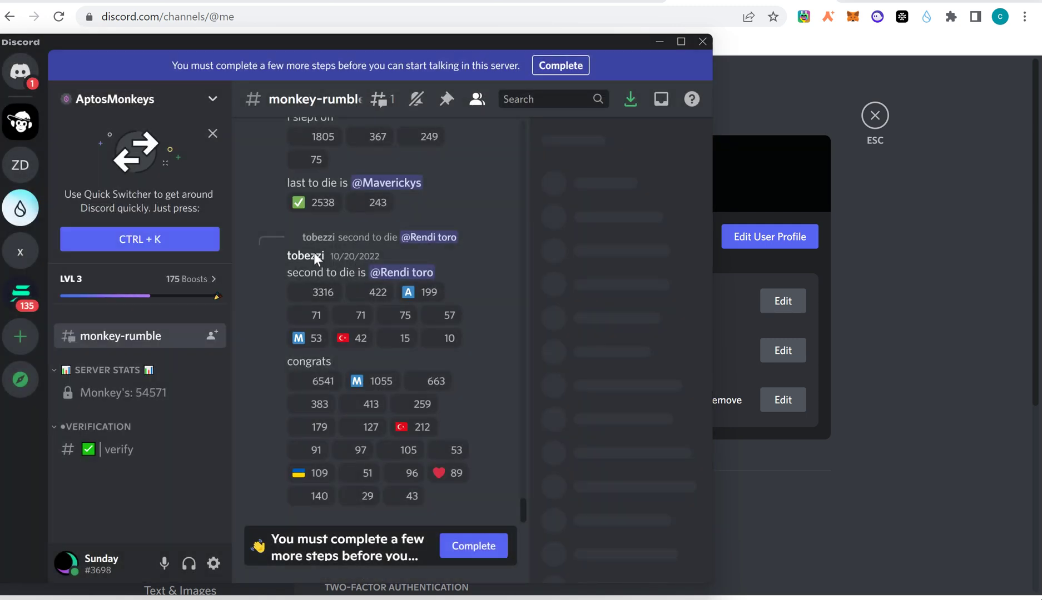
click(780, 107)
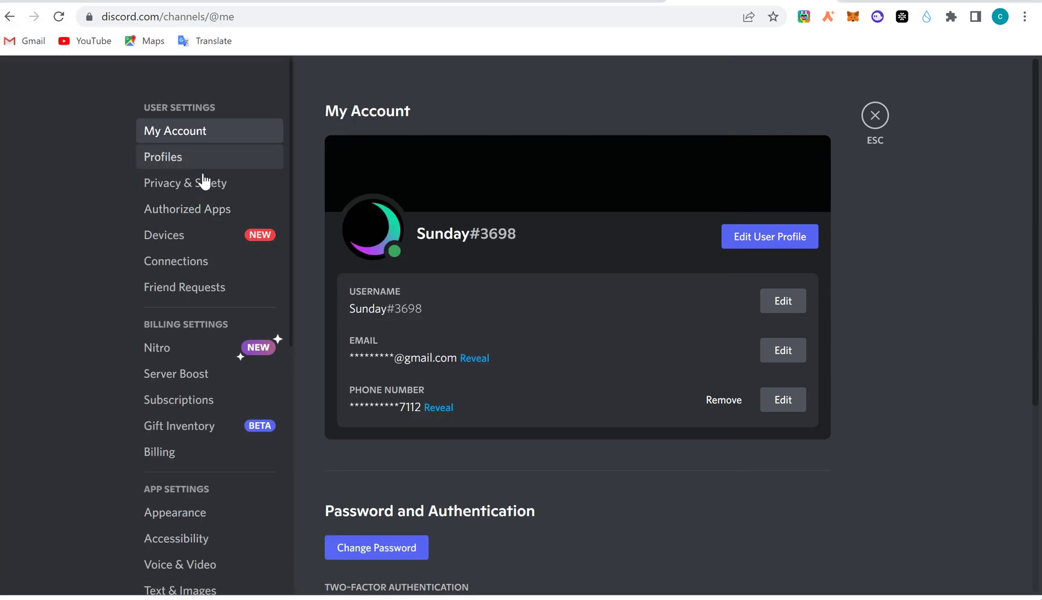
Turn off 'Allow direct messages from server members' in Privacy & Safety and confirm the change.
click(216, 185)
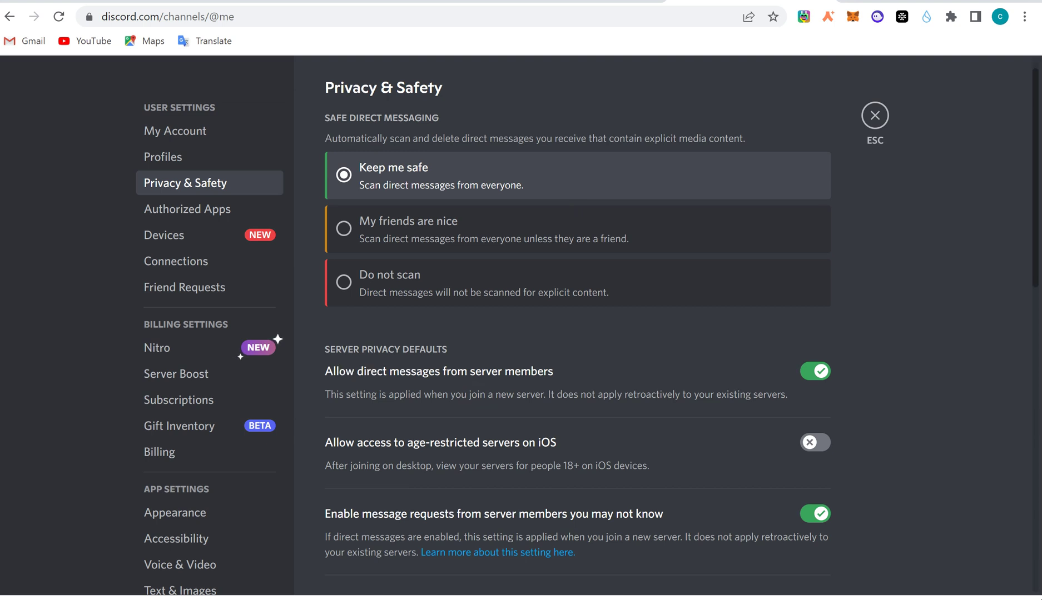
scroll(621, 96, down, 3)
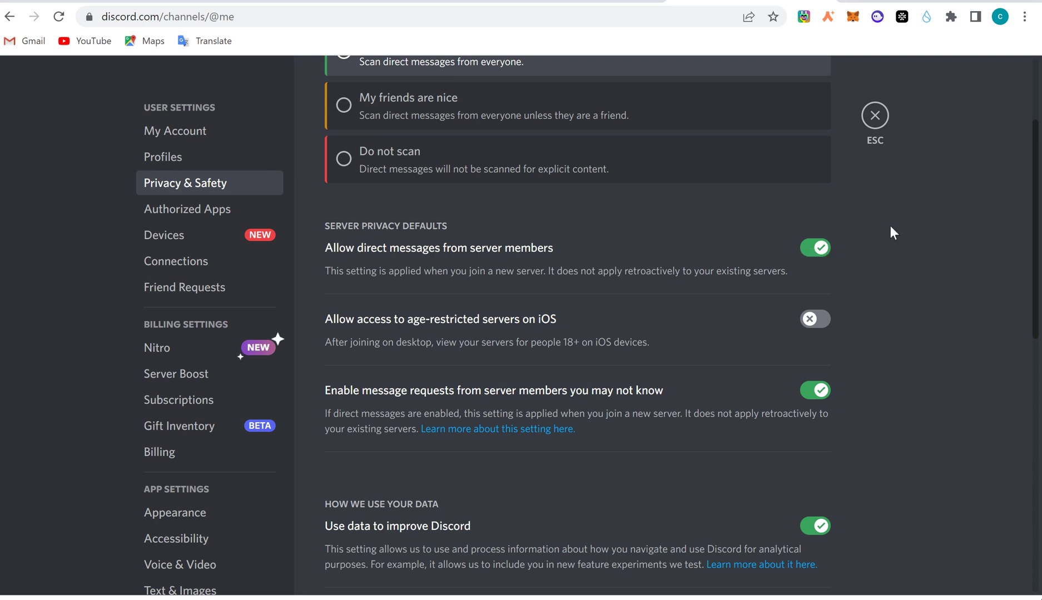
click(816, 250)
click(580, 377)
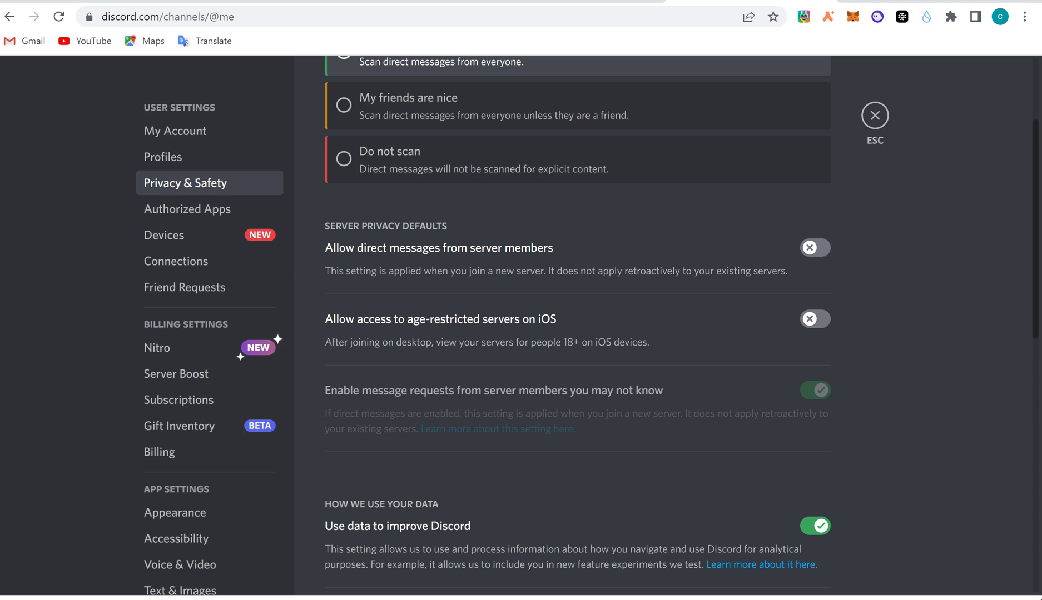
scroll(578, 250, up, 3)
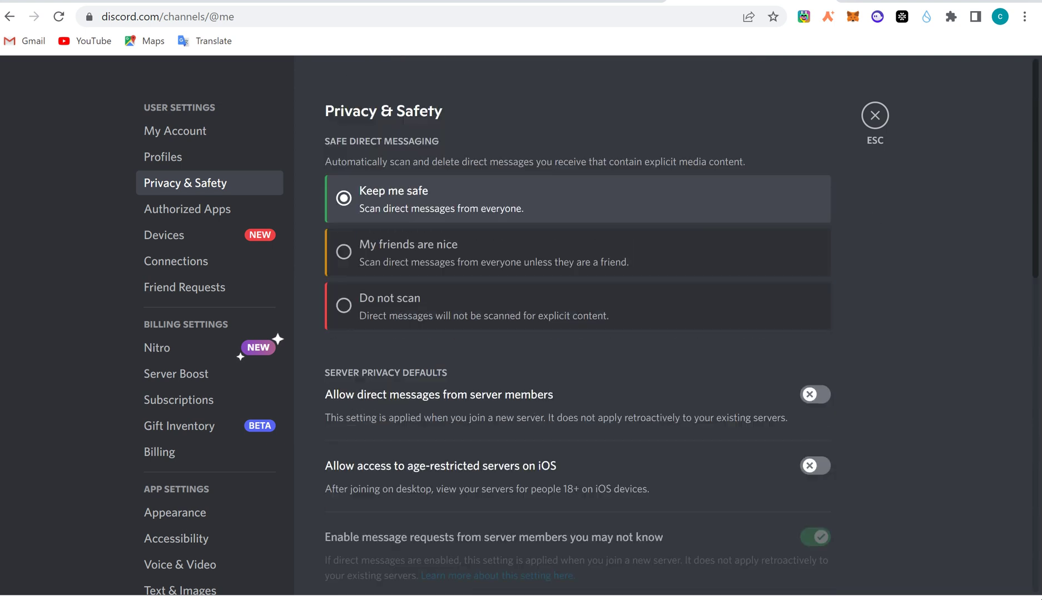
Scroll through the list of Authorized Apps on the account.
click(200, 217)
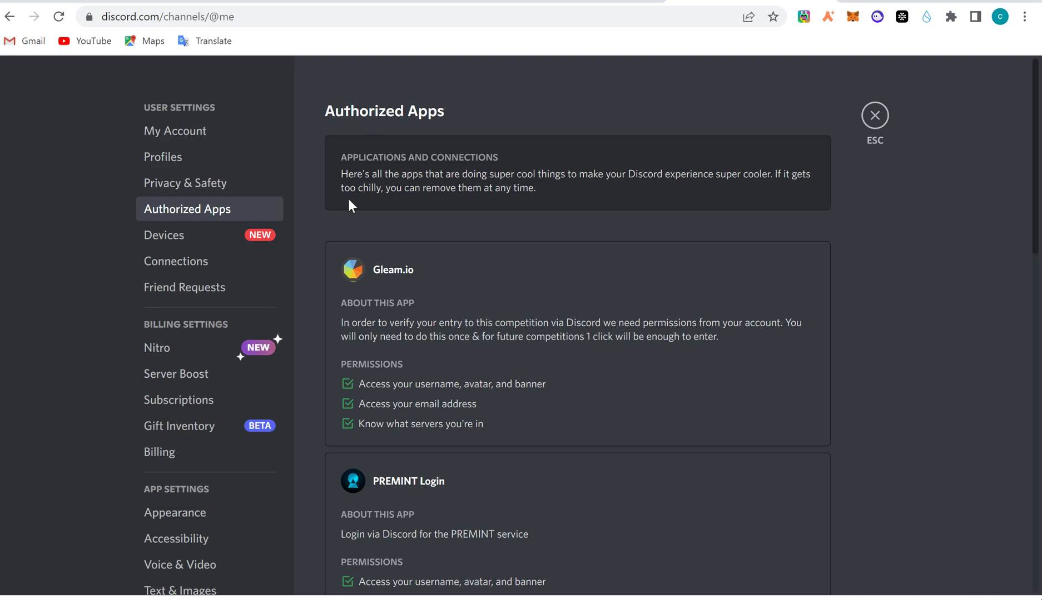
scroll(349, 199, down, 10)
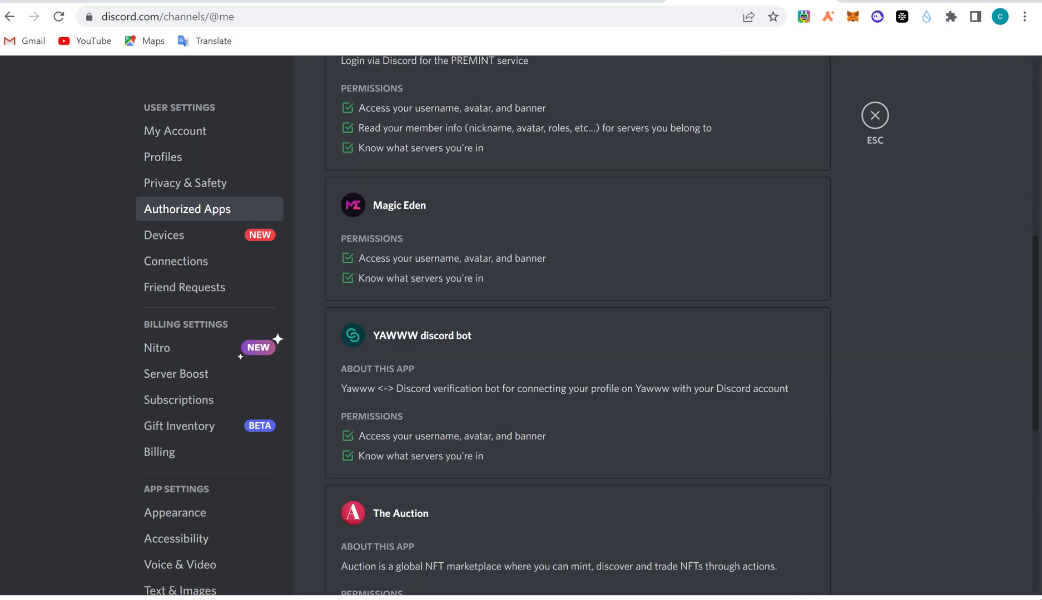
scroll(577, 325, up, 10)
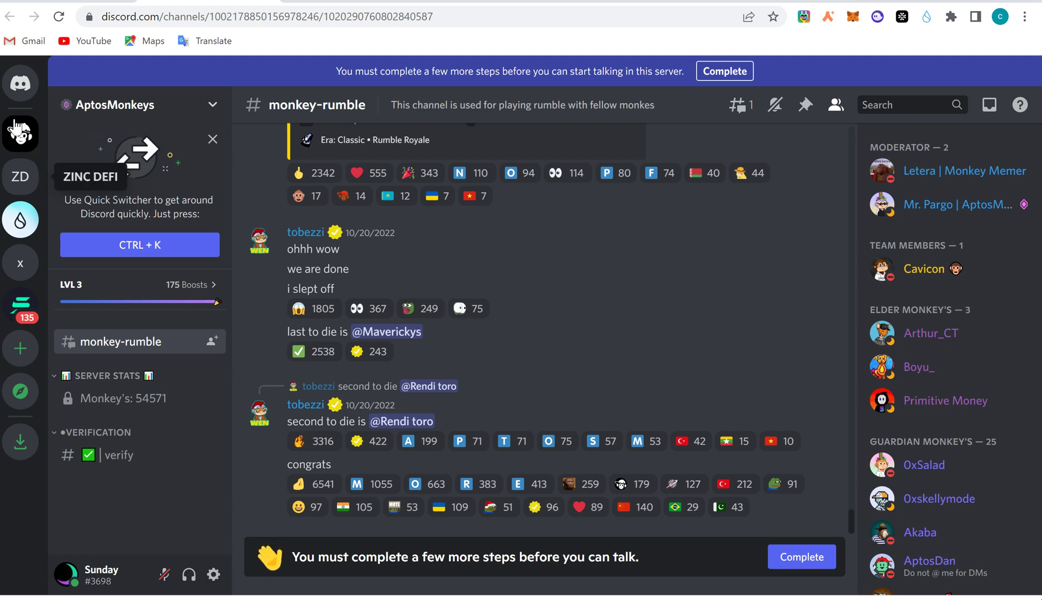
click(18, 220)
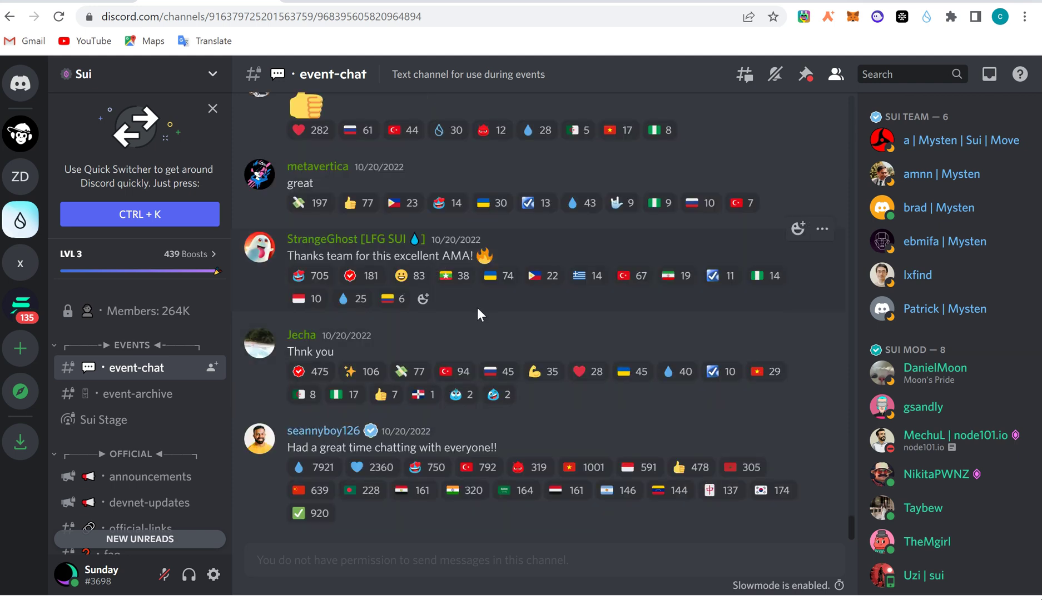
scroll(50, 537, down, 5)
scroll(50, 536, up, 4)
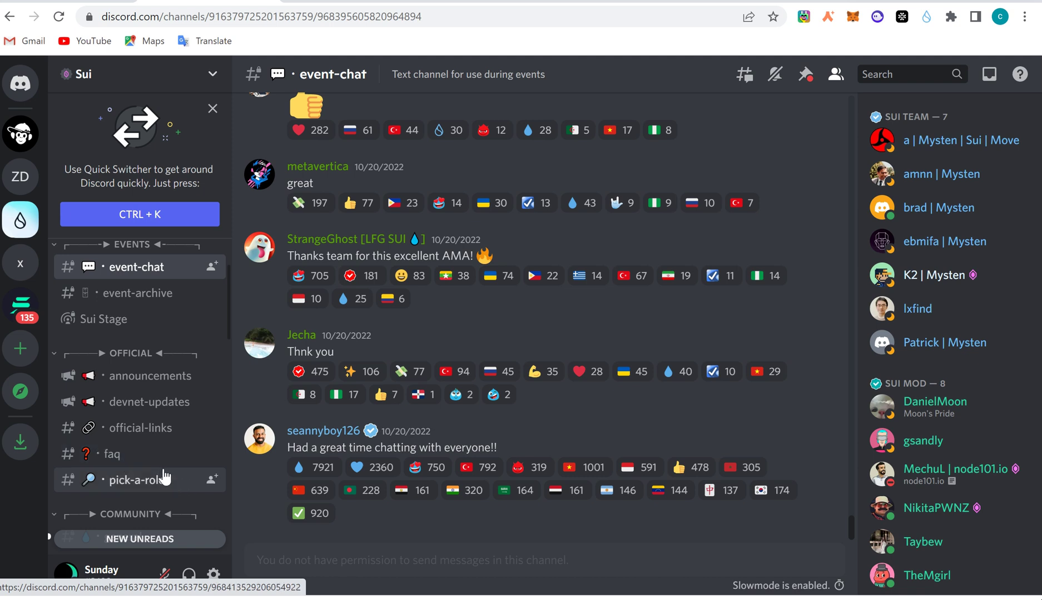
click(152, 376)
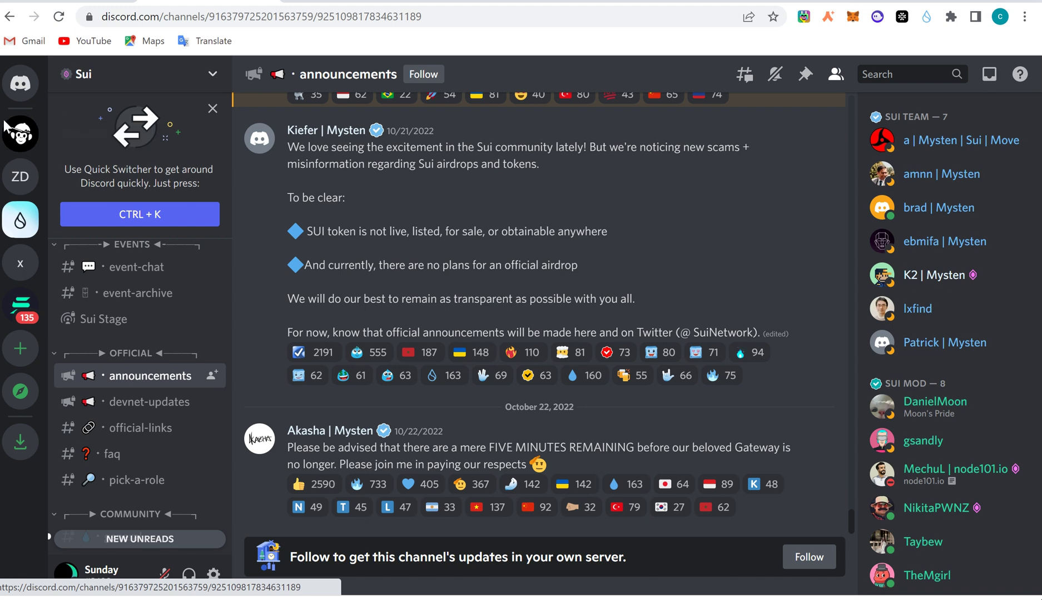
click(16, 133)
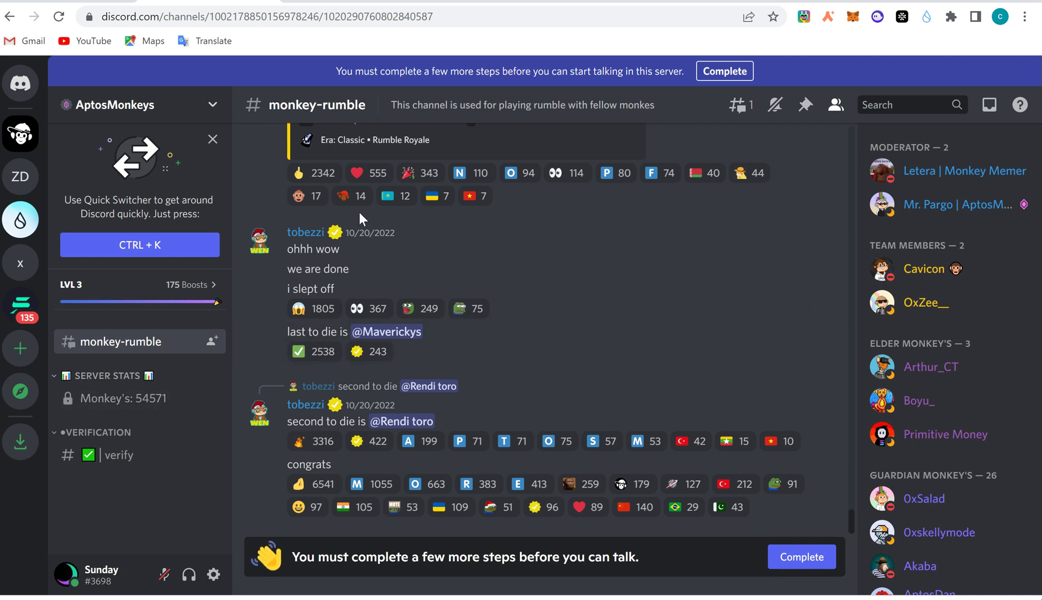
Scroll back through monkey-rumble to older Rumble Royale rounds, such as Round 63.
scroll(360, 212, up, 10)
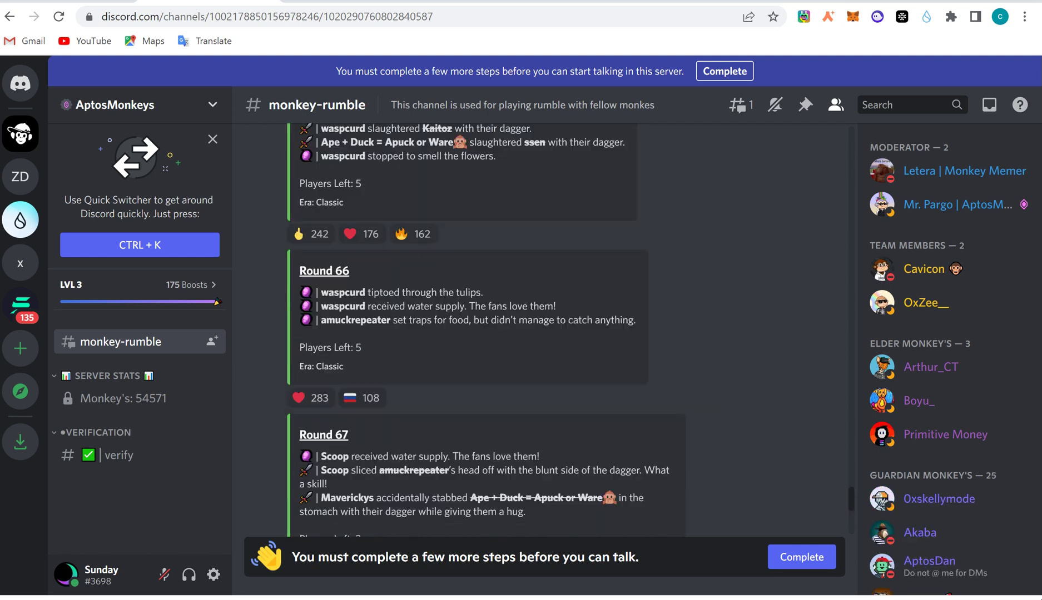
scroll(473, 328, up, 4)
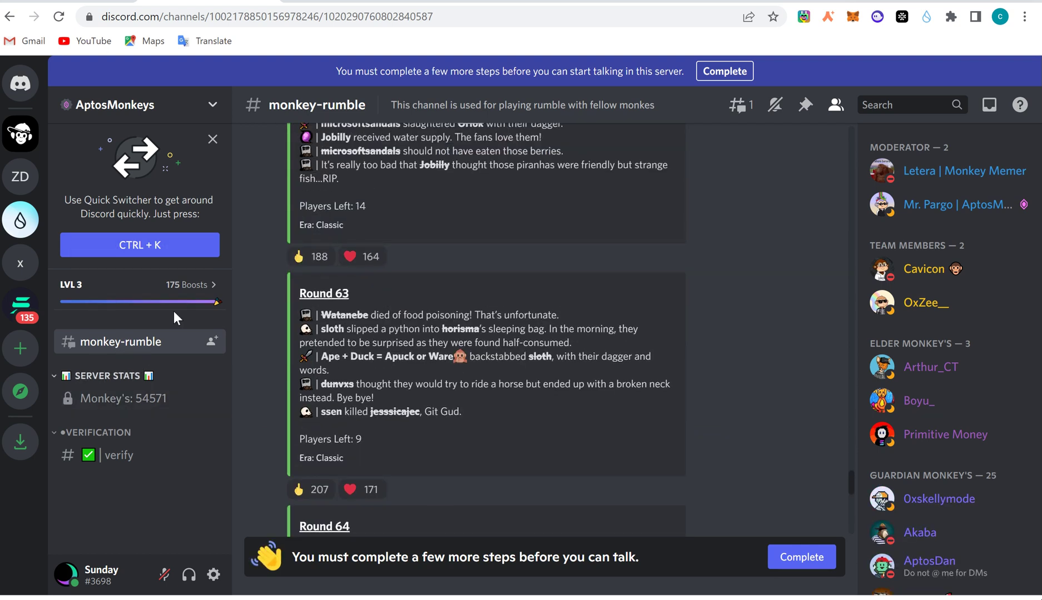
mouse_move(136, 344)
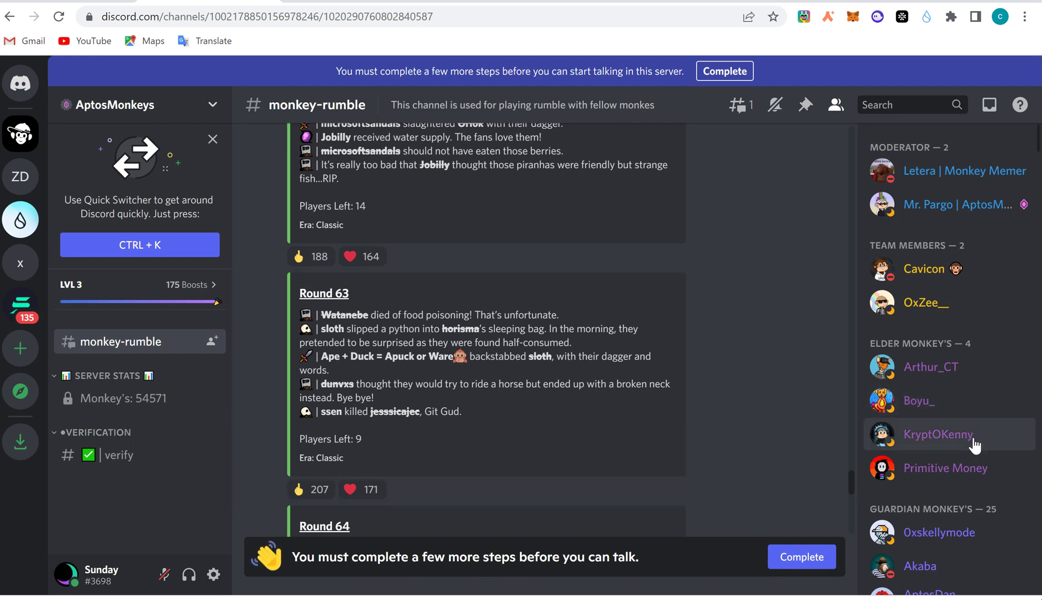
In #verify, tick 'I have read and agree to the rules' and submit.
click(126, 455)
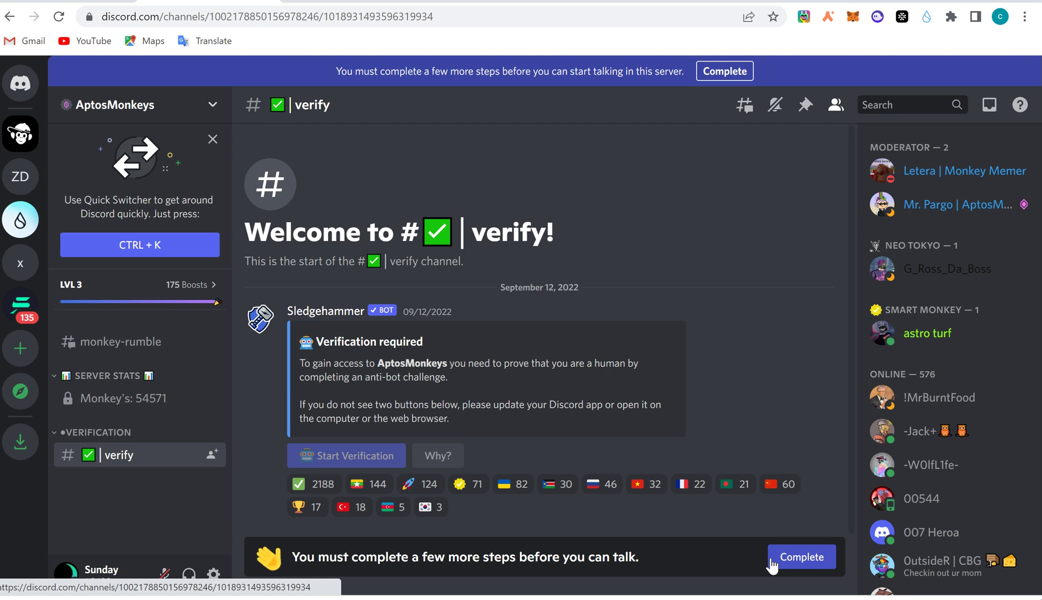
click(816, 556)
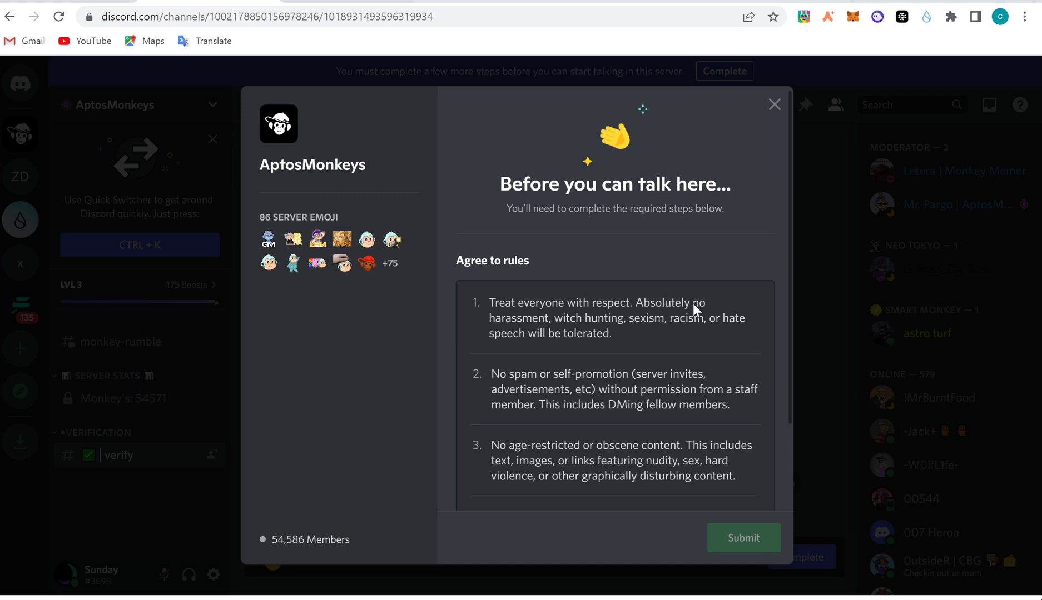
scroll(581, 395, down, 3)
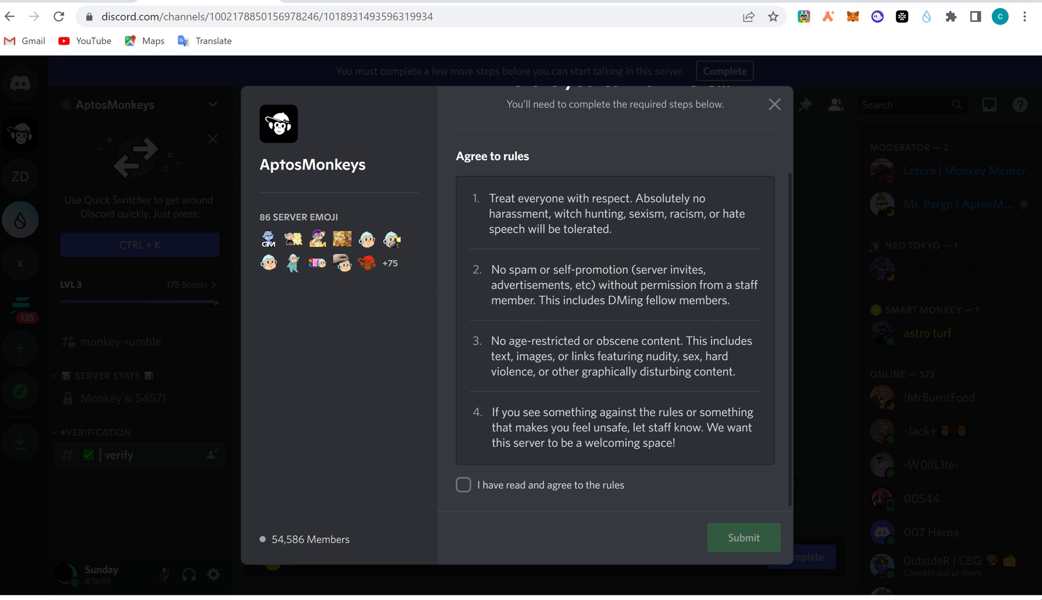
click(464, 486)
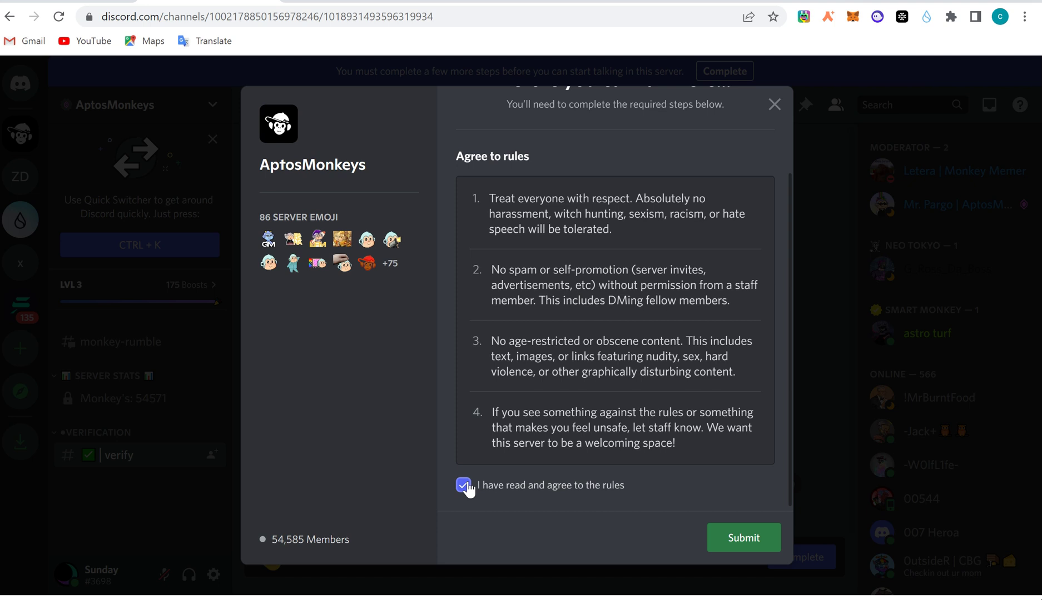
click(746, 548)
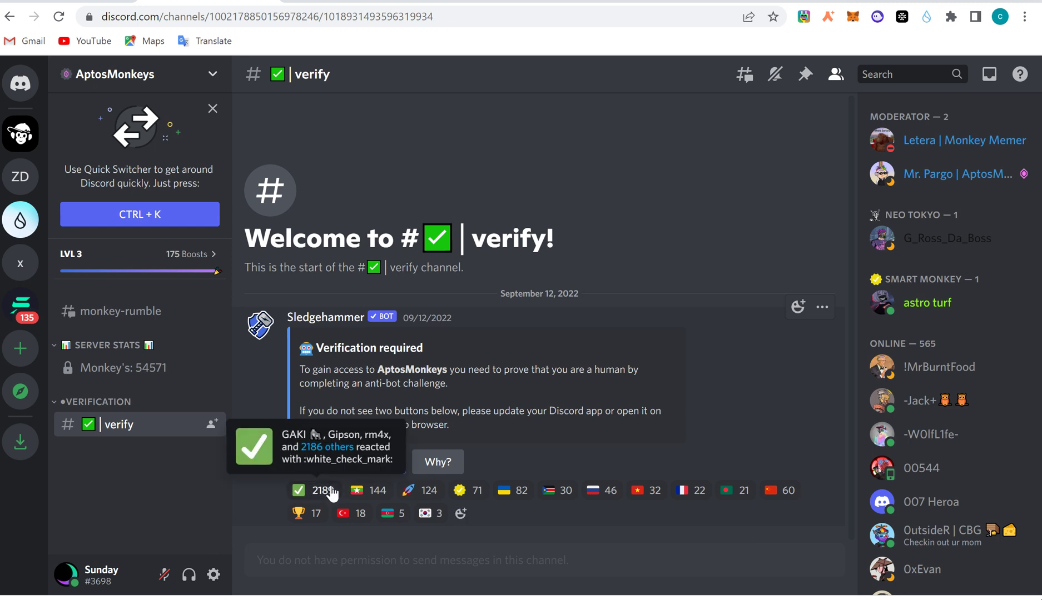
React with ✅ and the flag, then answer the verification challenge with Option 4.
click(332, 492)
click(377, 491)
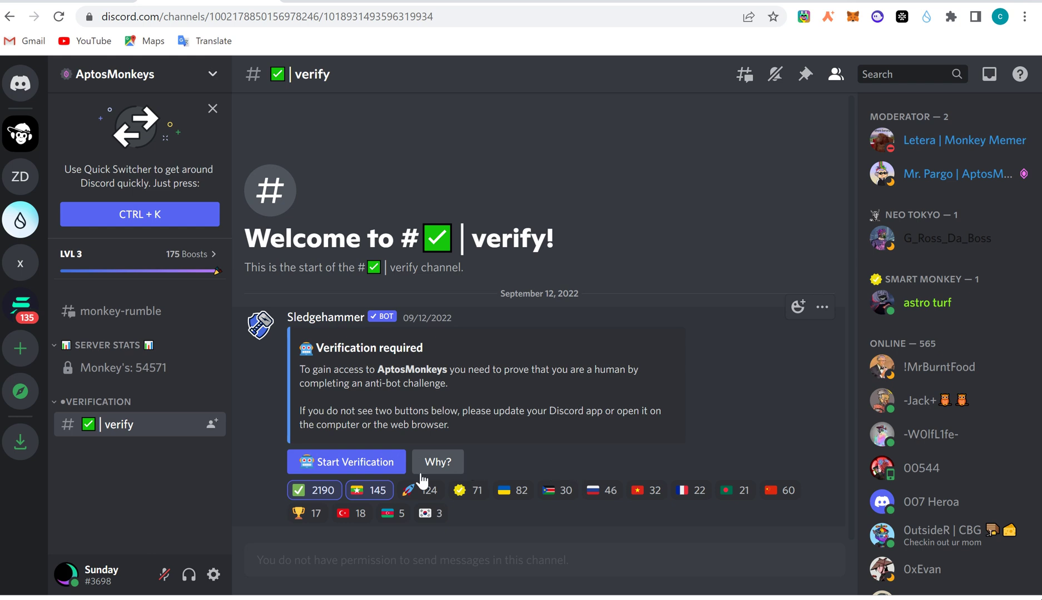
click(338, 471)
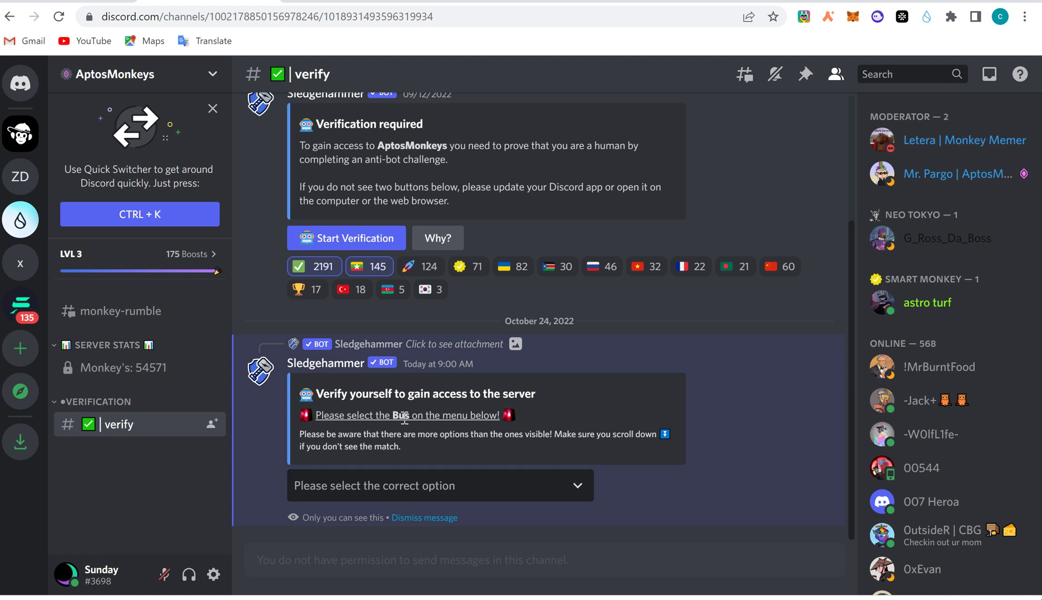
click(582, 490)
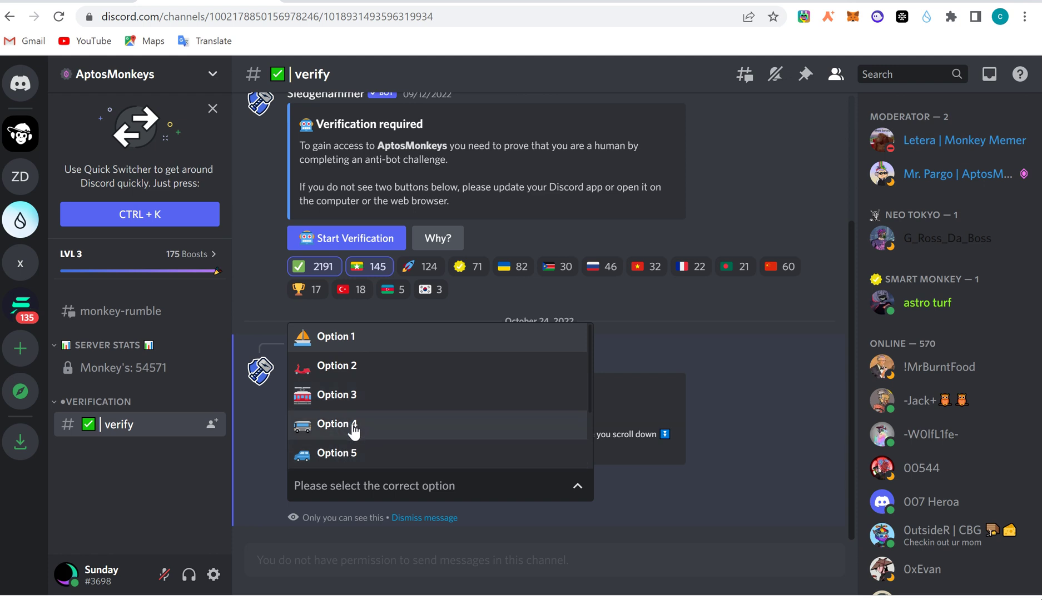
click(354, 429)
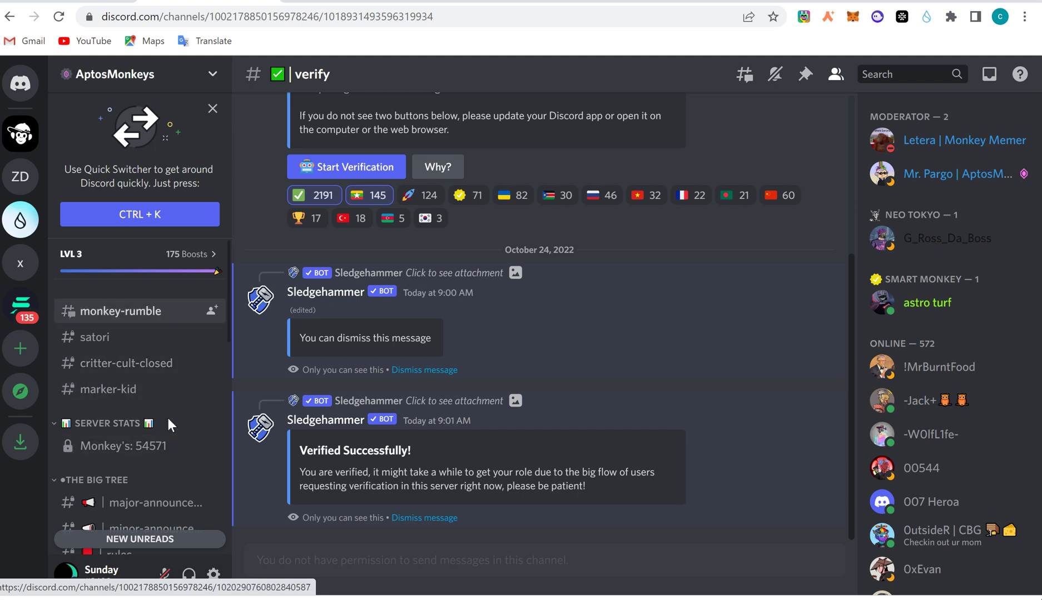
scroll(121, 413, down, 5)
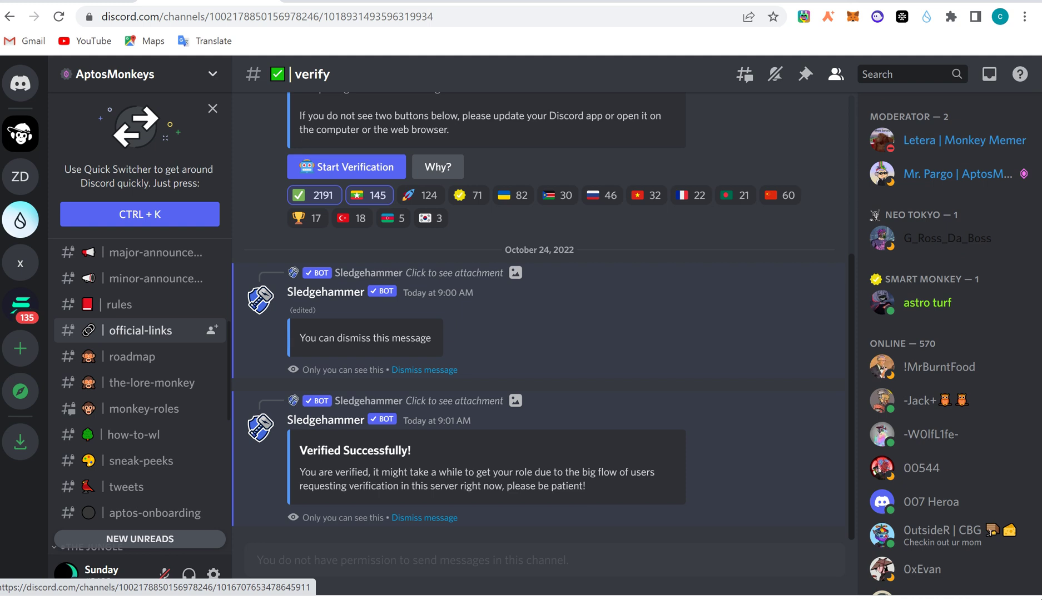
Read the #major-announcement post, then switch to #minor-announcement.
click(153, 264)
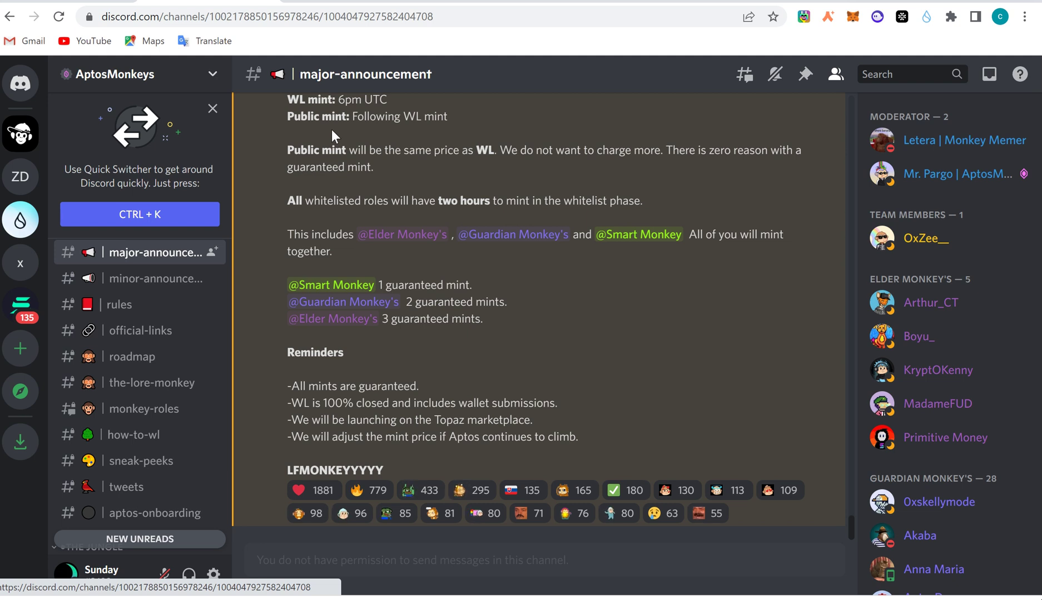
click(143, 278)
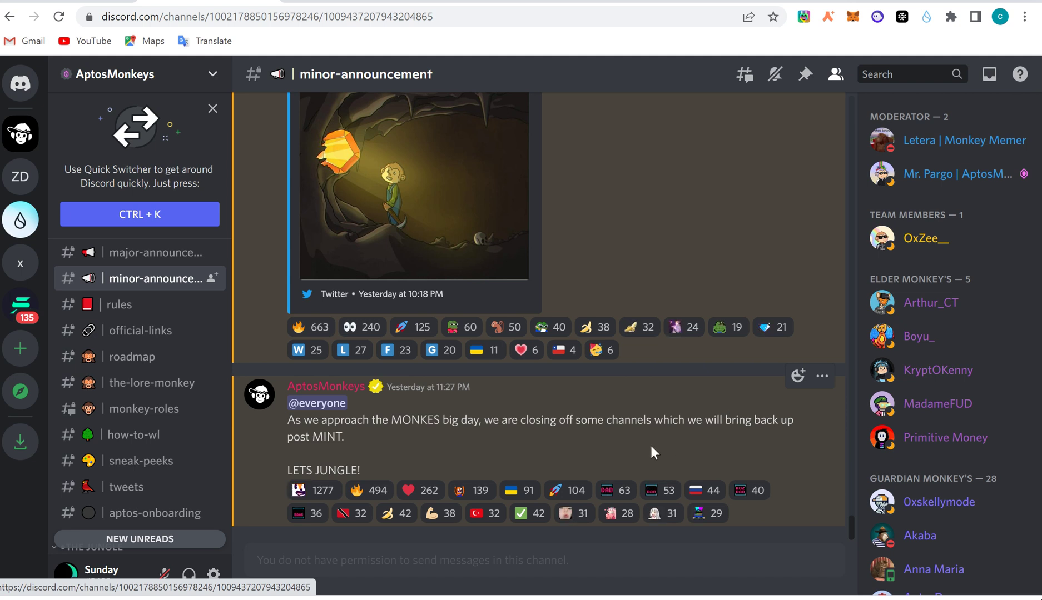
Read the AptosMonkeys #rules channel, then view #official-links with the Twitter, Medium and website links.
click(142, 313)
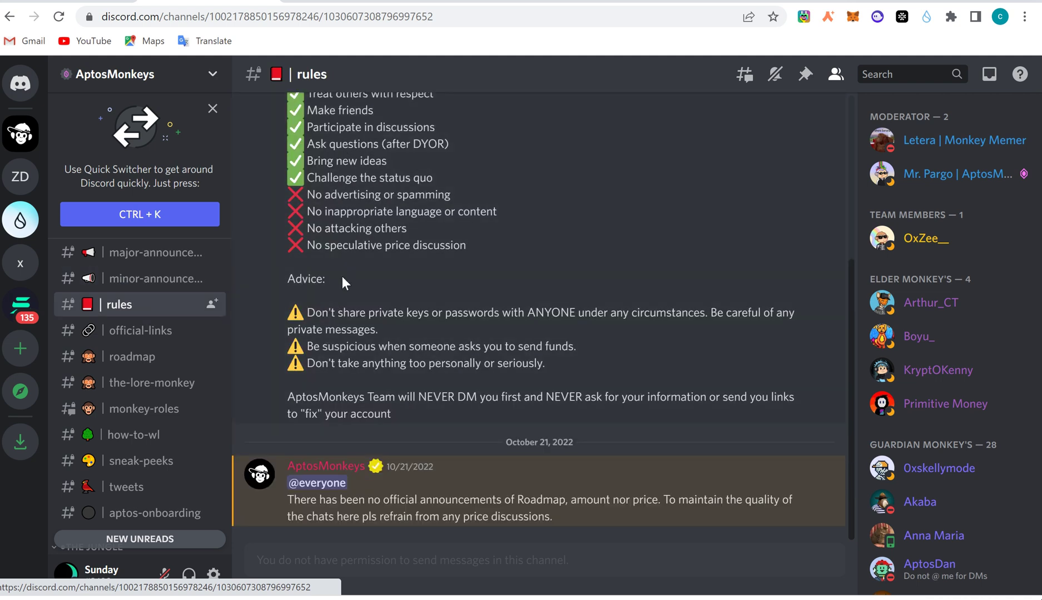
click(137, 343)
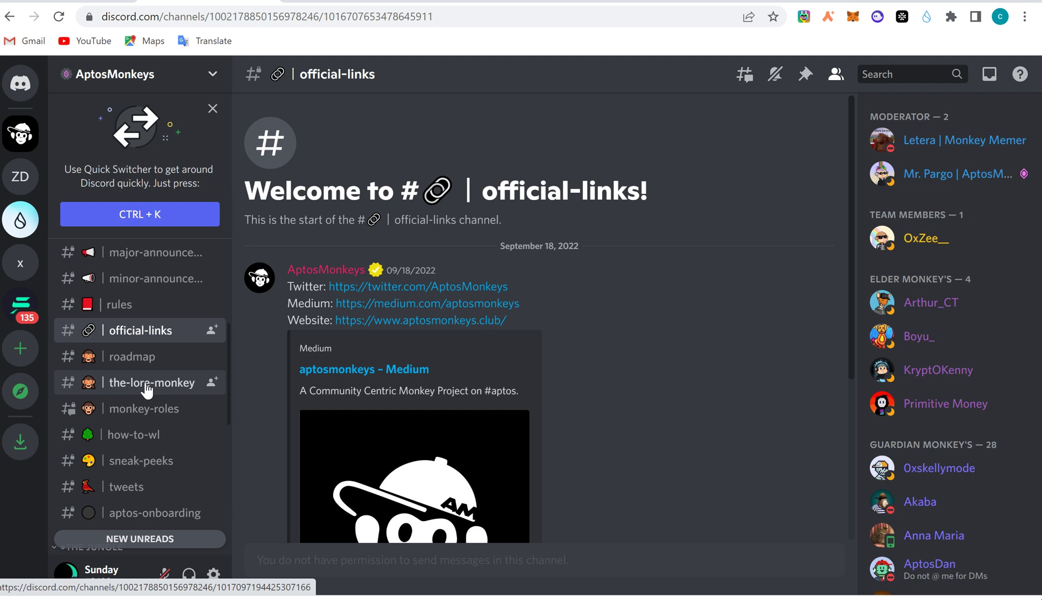
View the #how-to-wl channel's whitelist methods, such as Twitter Spaces and poker nights, and its reactions.
click(158, 442)
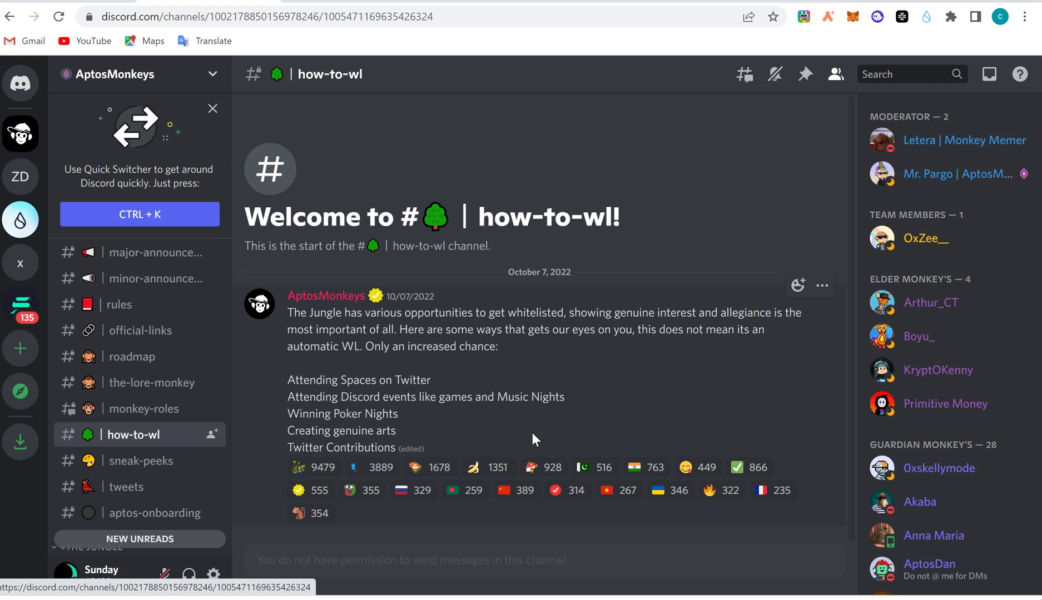
mouse_move(682, 490)
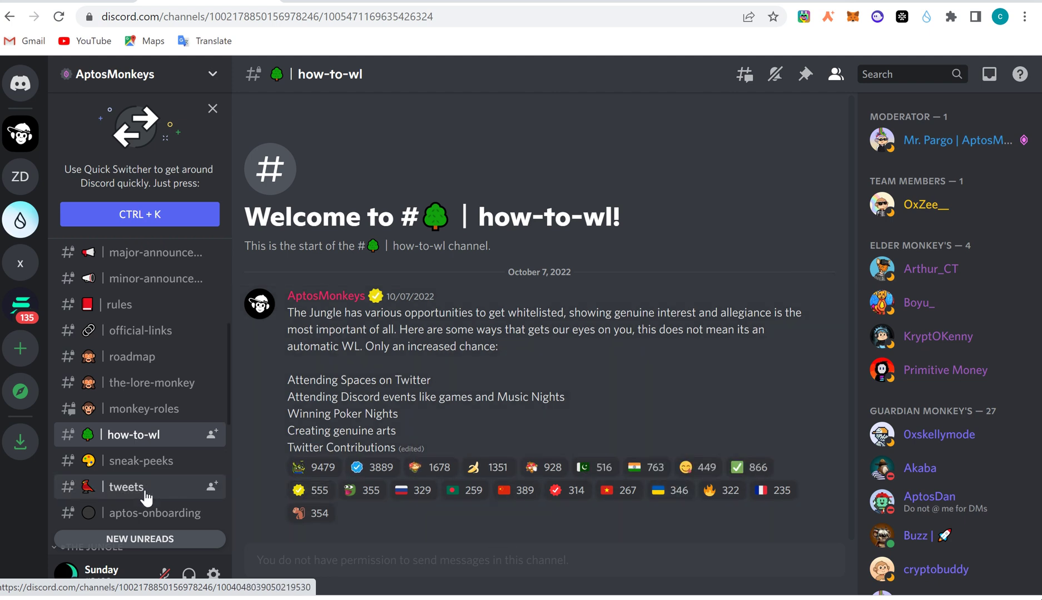
click(160, 470)
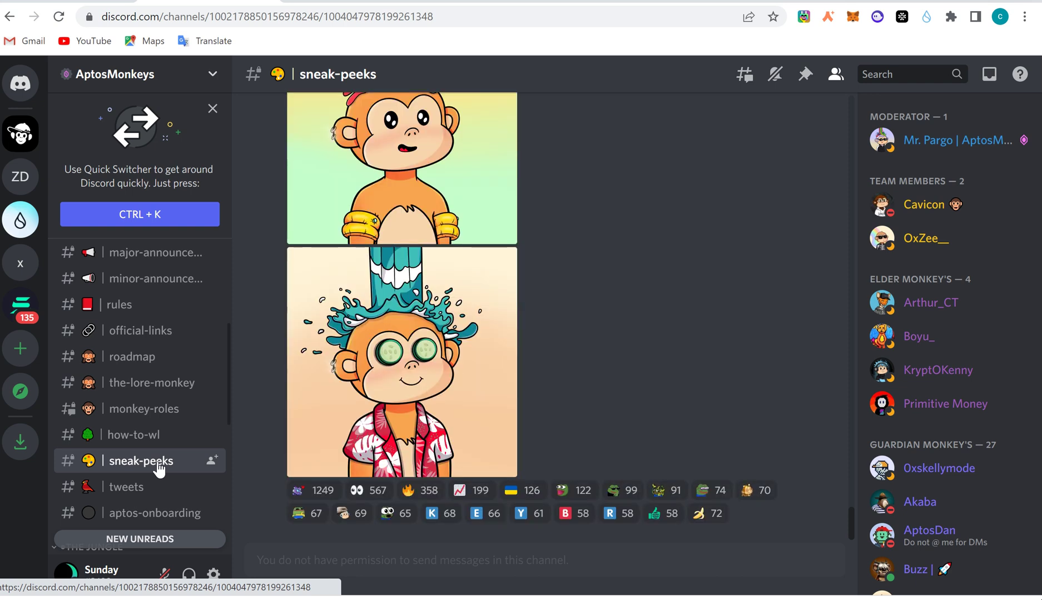
scroll(402, 317, up, 10)
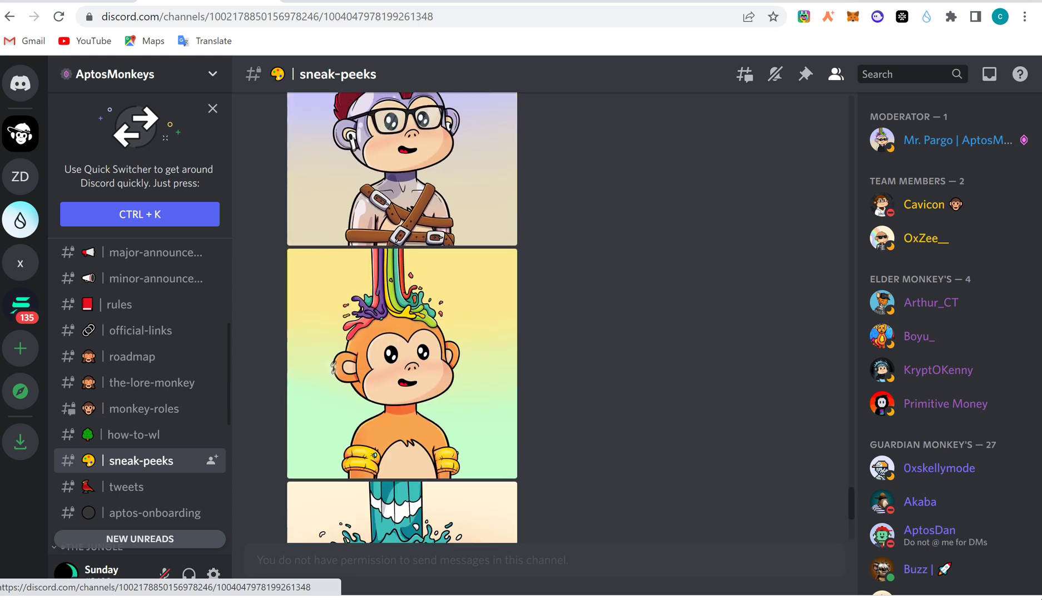
scroll(402, 316, up, 10)
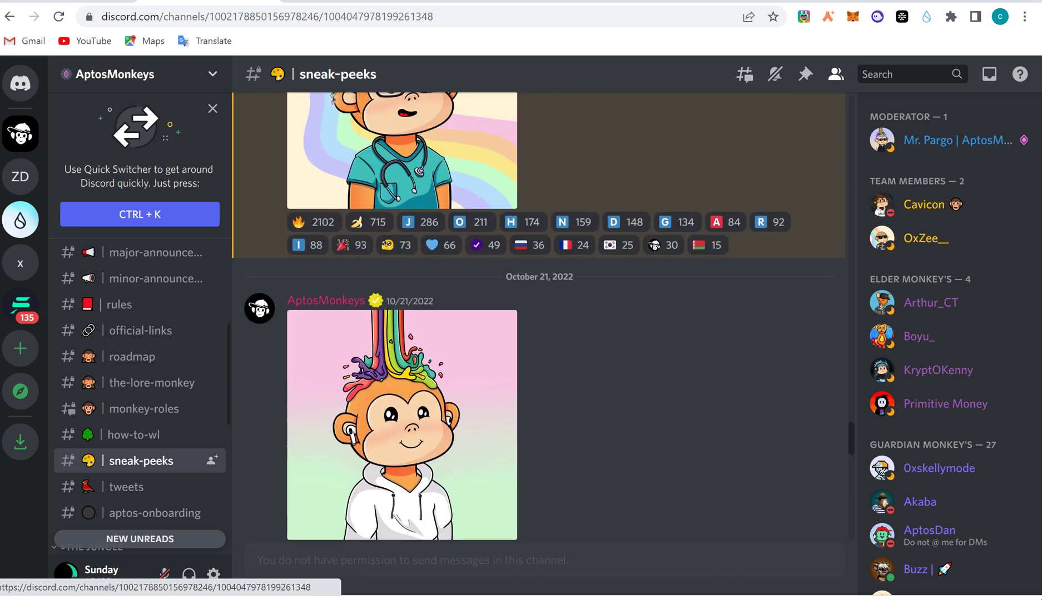
scroll(402, 317, up, 10)
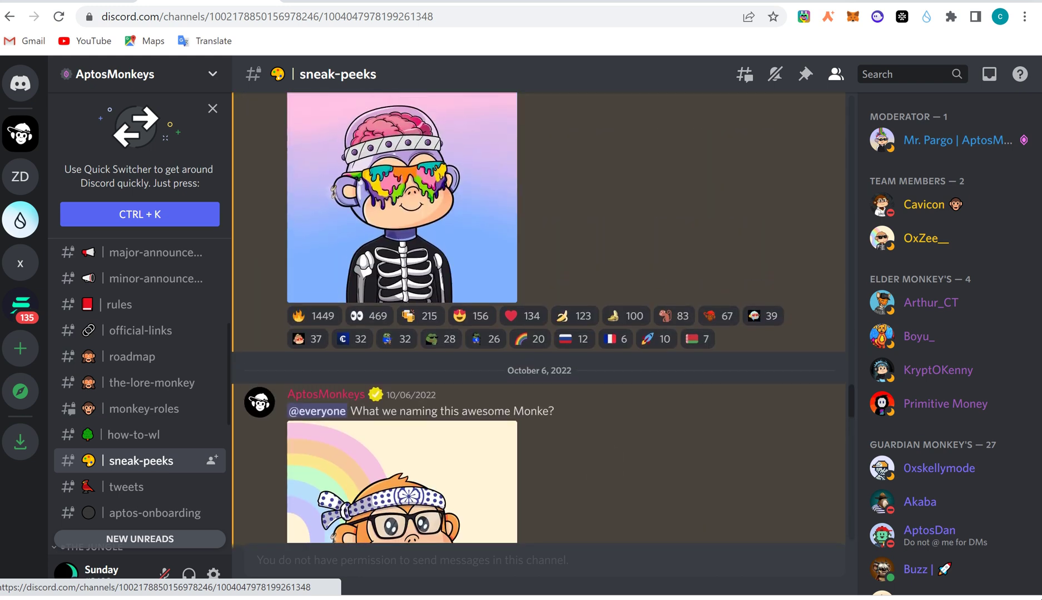
scroll(538, 318, up, 5)
scroll(538, 317, down, 12)
scroll(538, 318, down, 20)
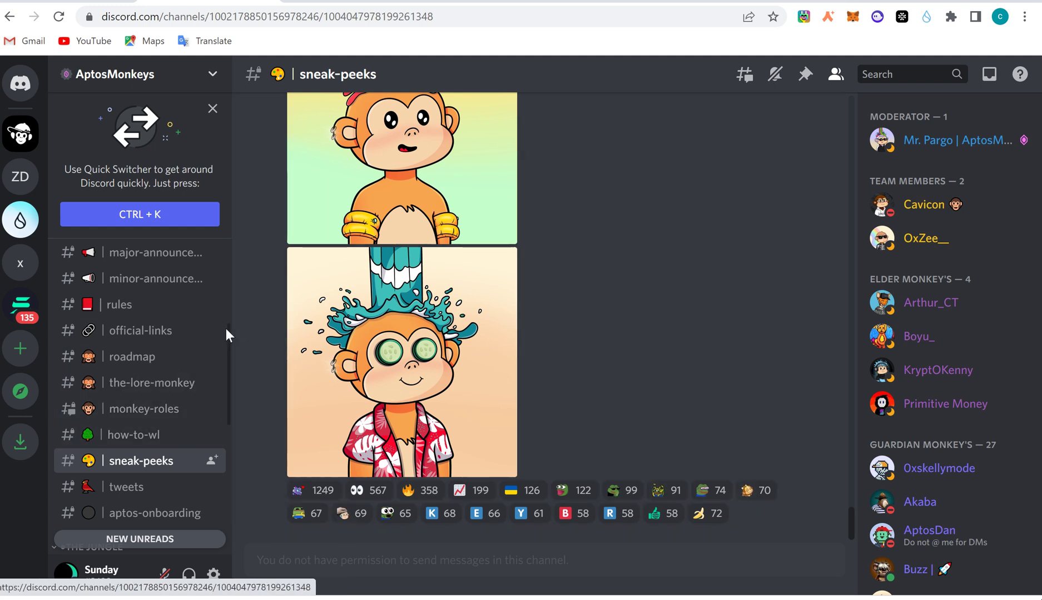
scroll(84, 383, down, 8)
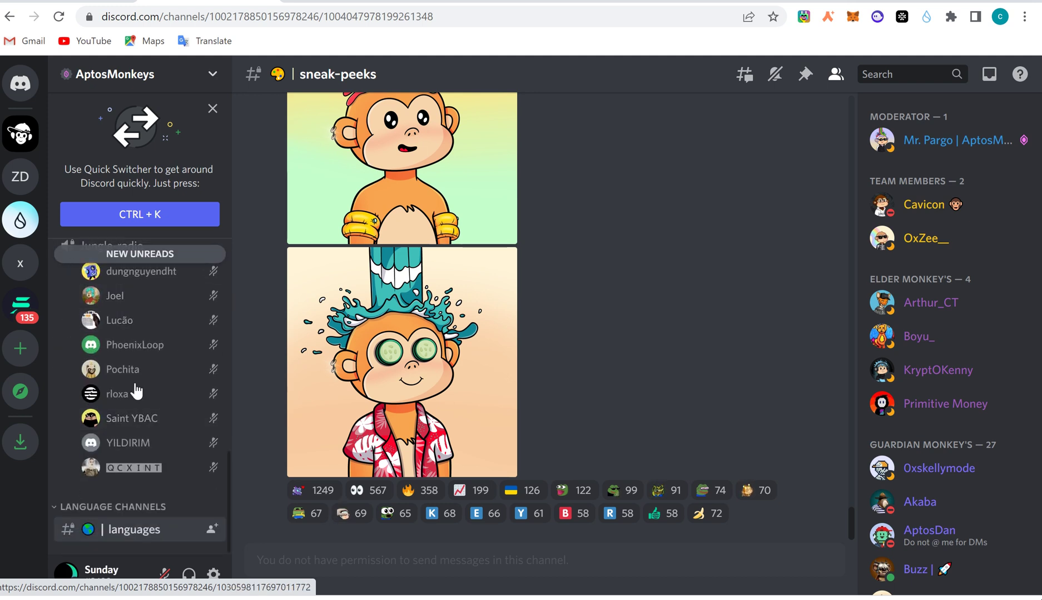
scroll(178, 403, up, 3)
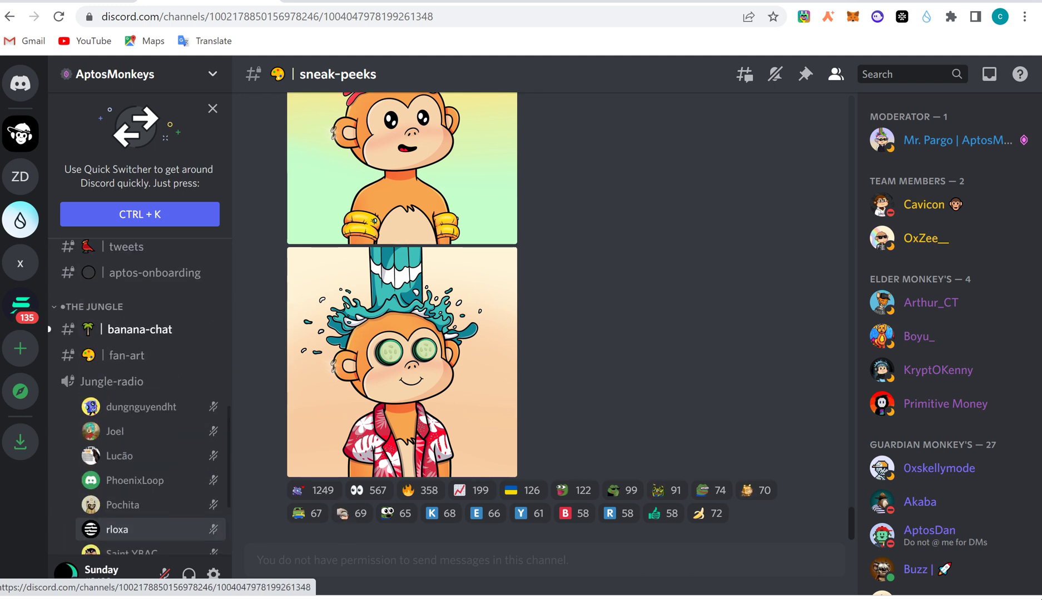
Open #banana-chat to follow the BANANA MONKEY messages and look over the other channels.
click(158, 345)
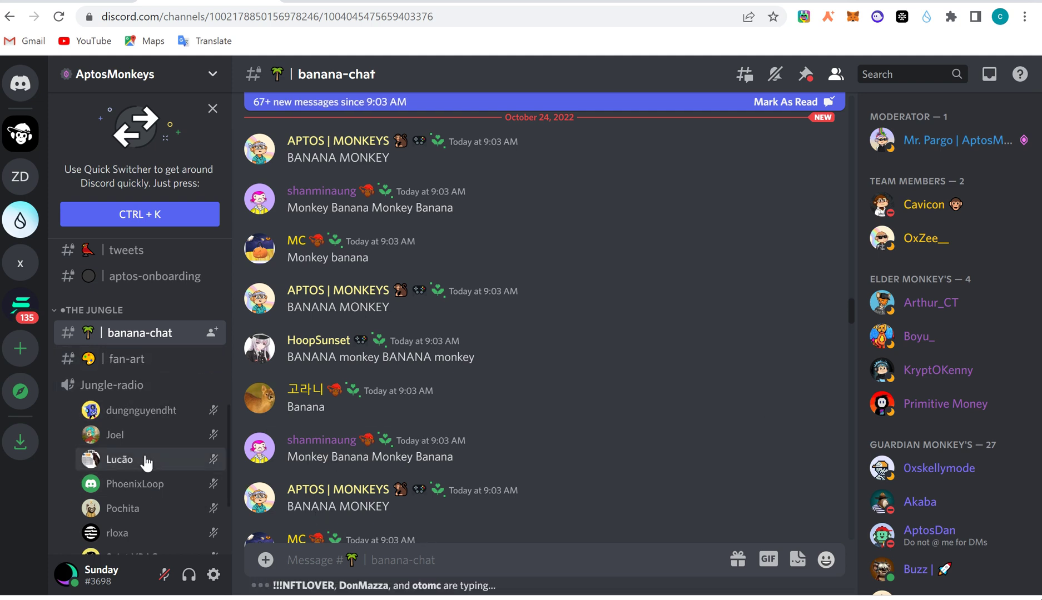
scroll(146, 463, down, 3)
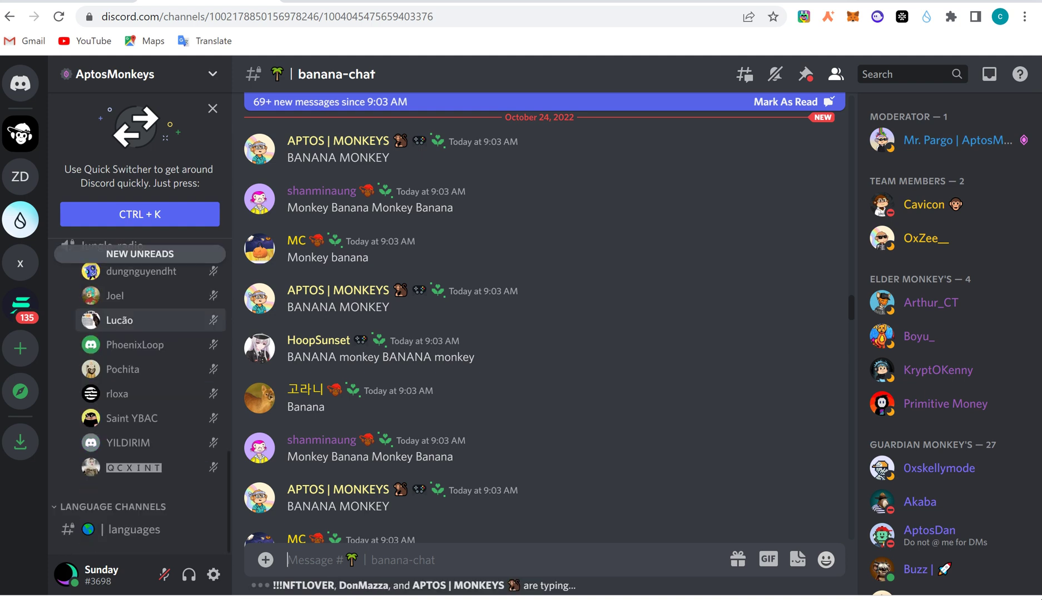
scroll(146, 320, up, 5)
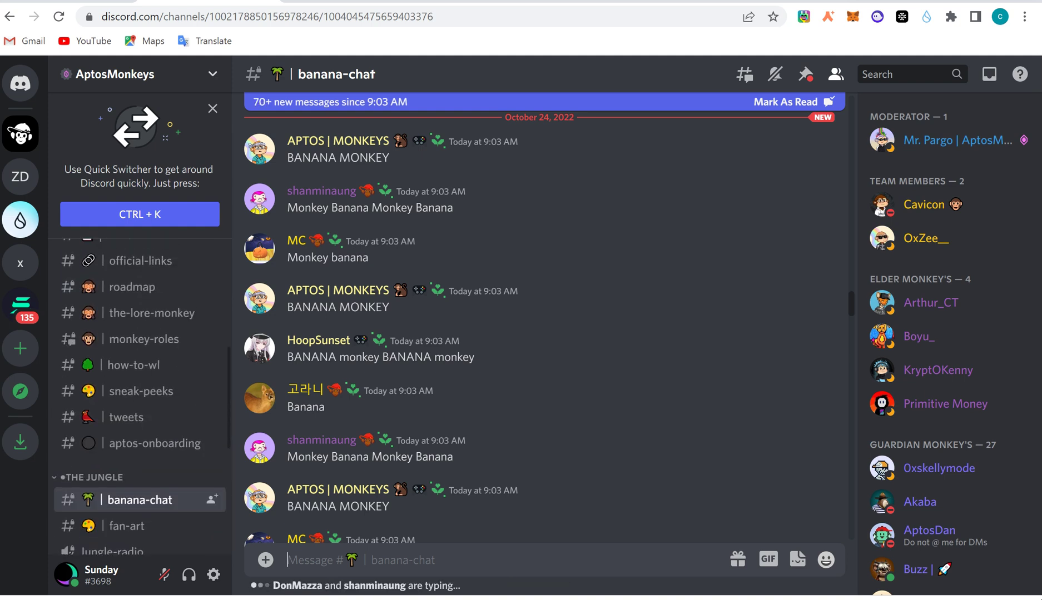
scroll(139, 401, up, 3)
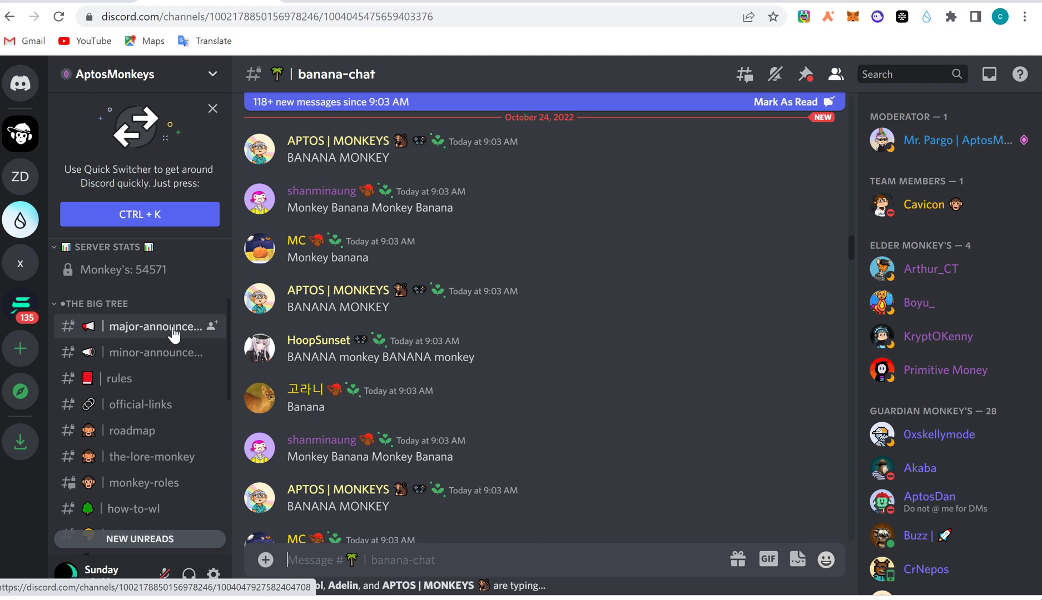
Review the captcha, fake ETH prize, crypto signals and bitcoin giveaway scam DMs, then open account settings.
click(20, 88)
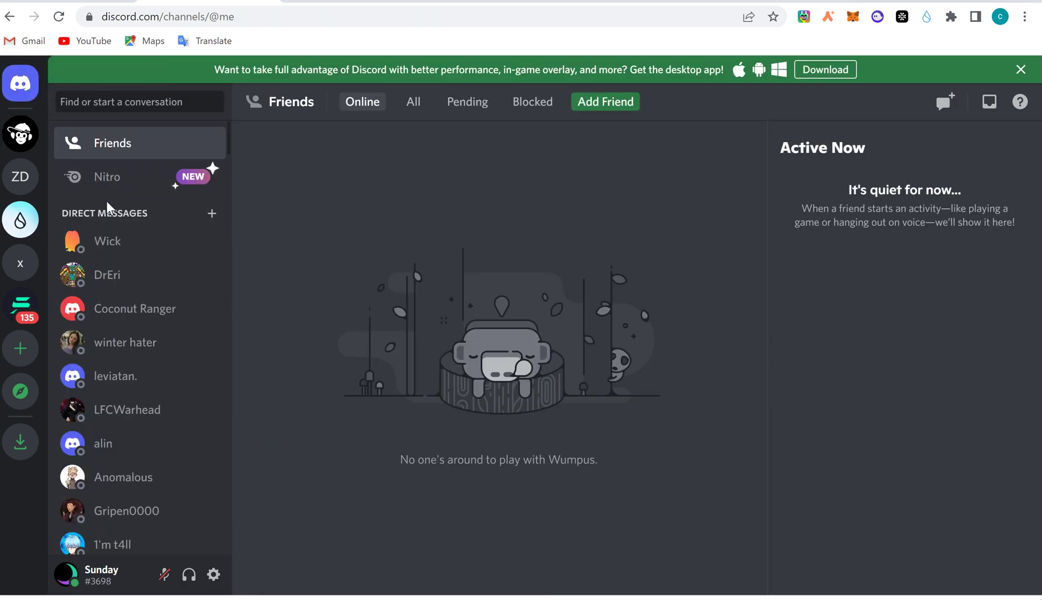
click(156, 242)
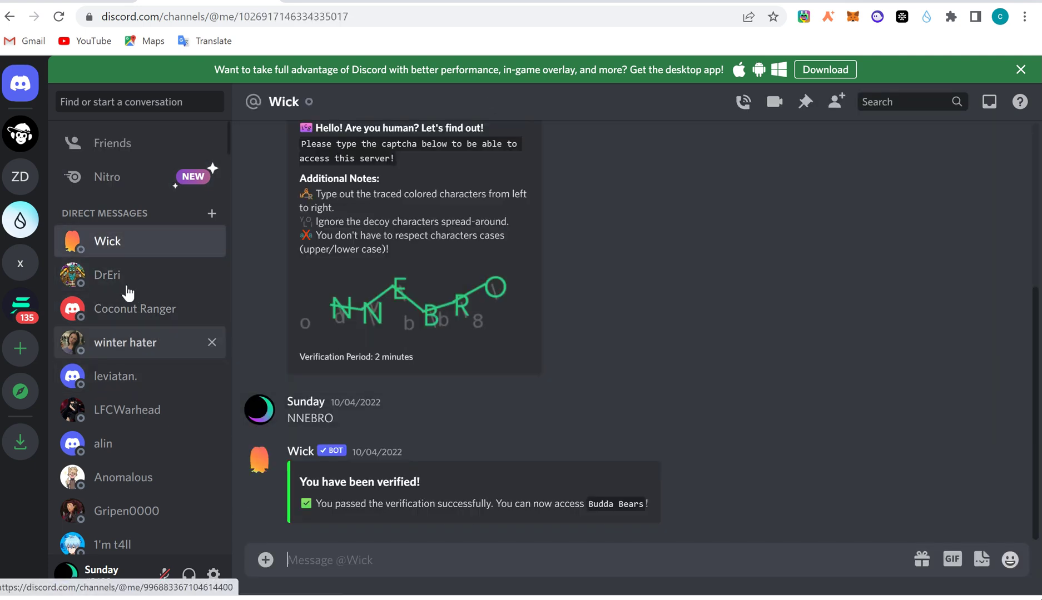
click(123, 278)
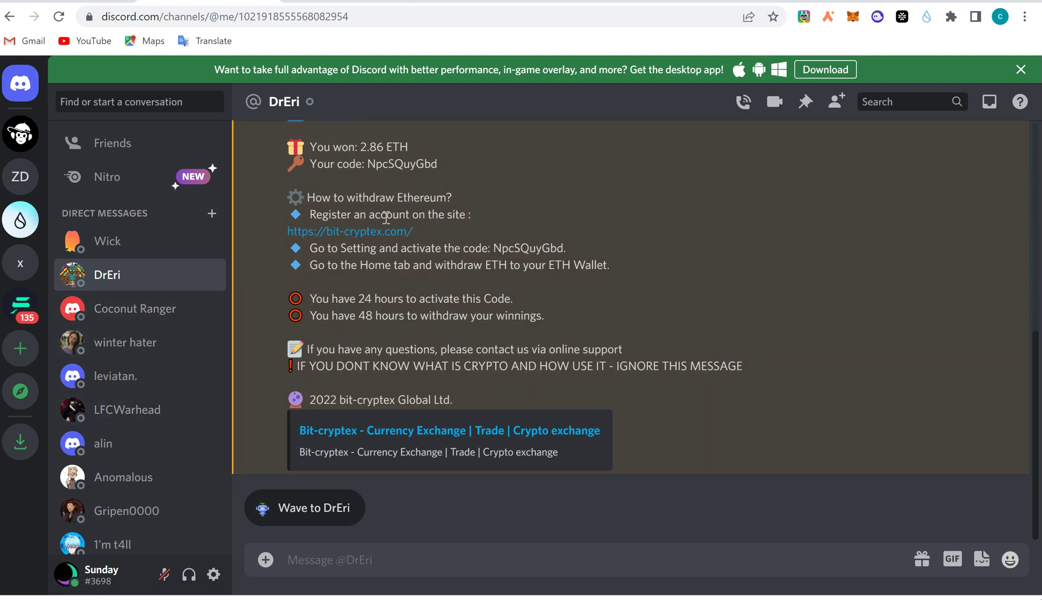
click(175, 323)
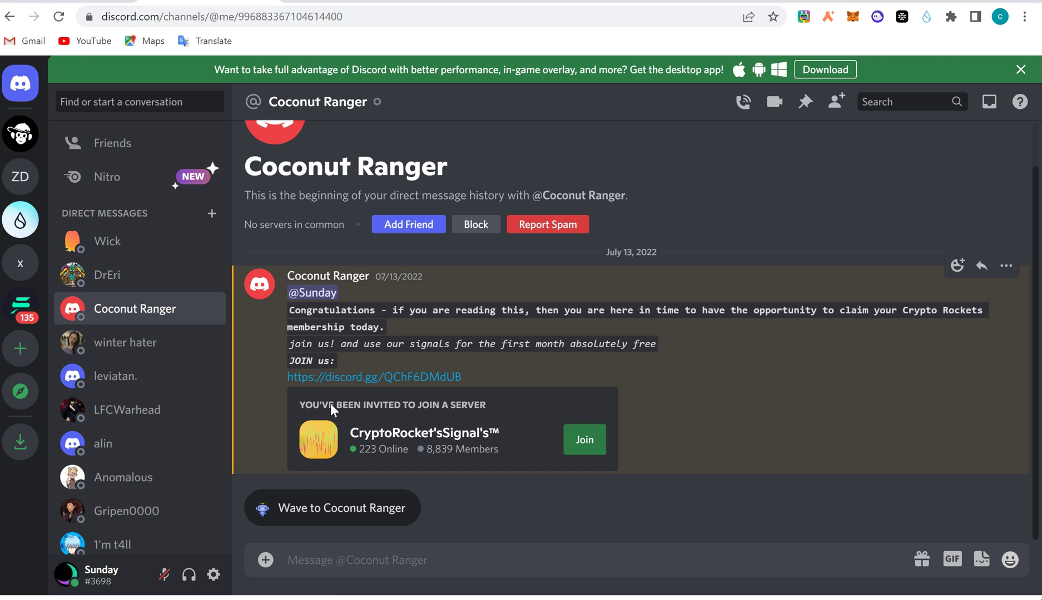
click(125, 350)
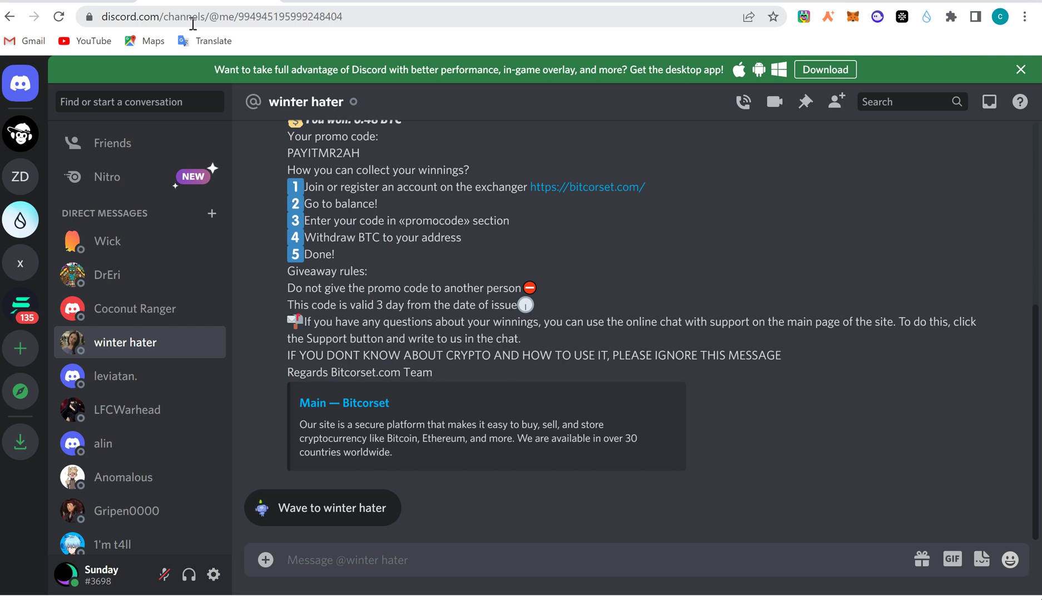
click(214, 575)
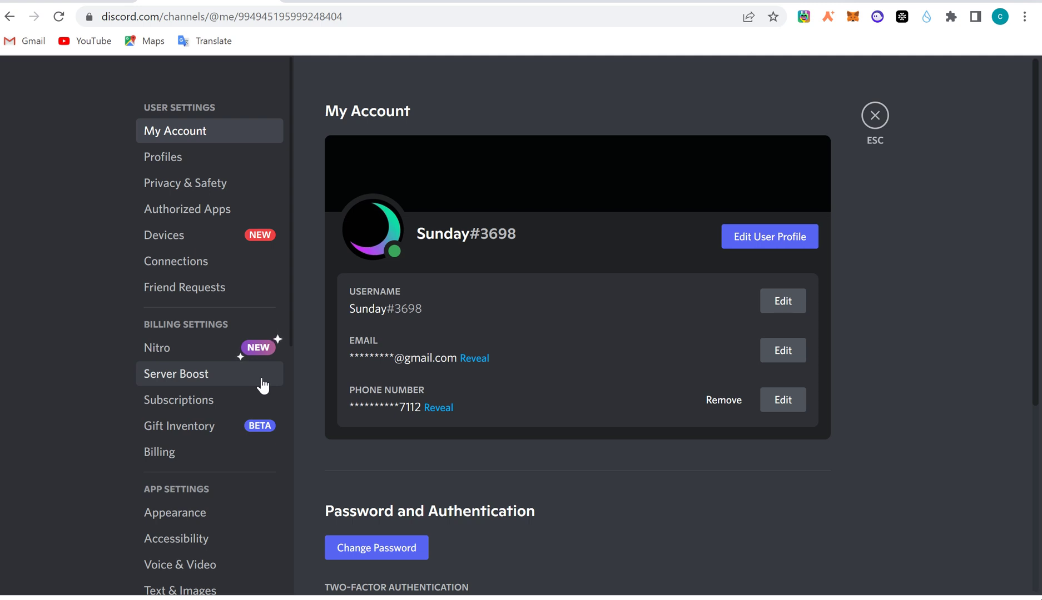
mouse_move(351, 2)
click(349, 2)
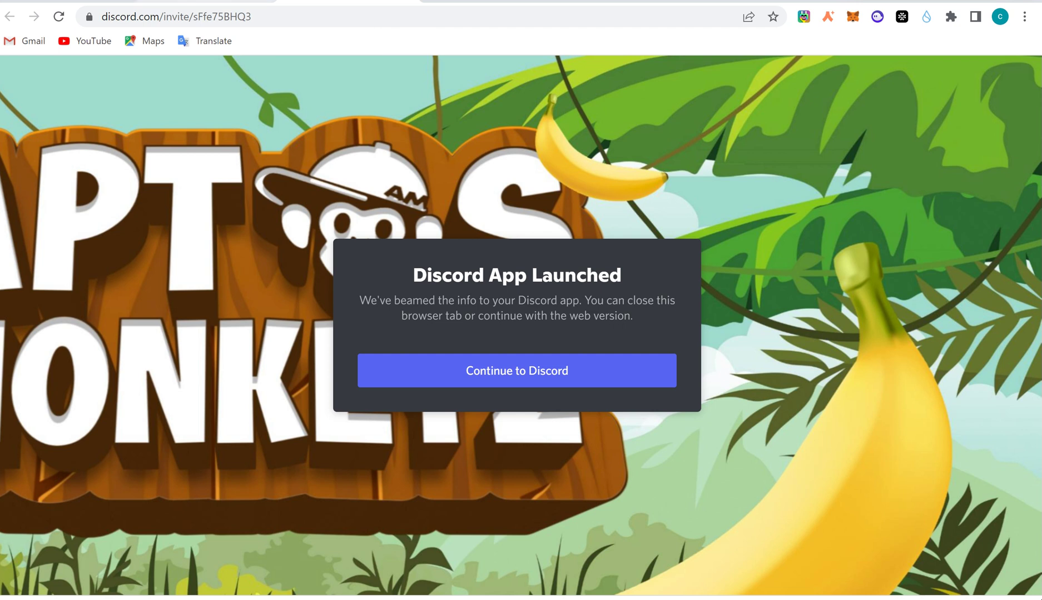
key(ctrl+shift+Tab)
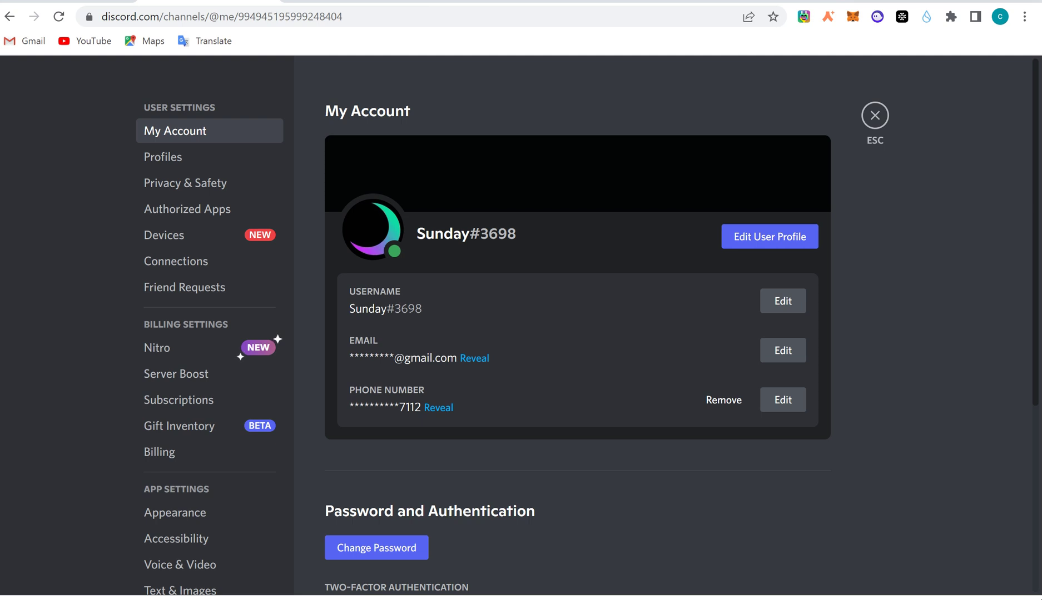
click(195, 158)
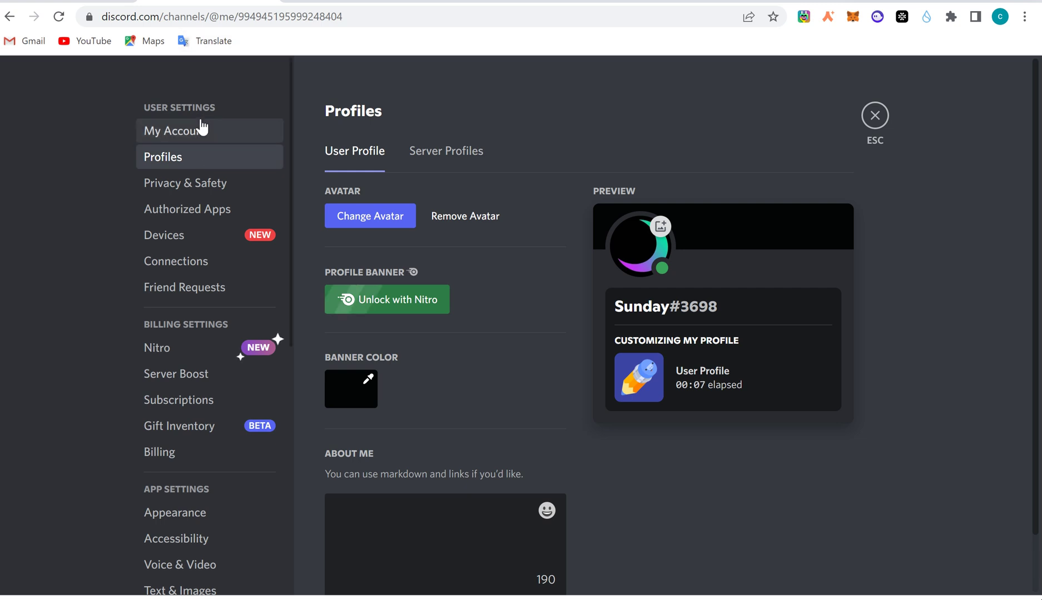
click(200, 130)
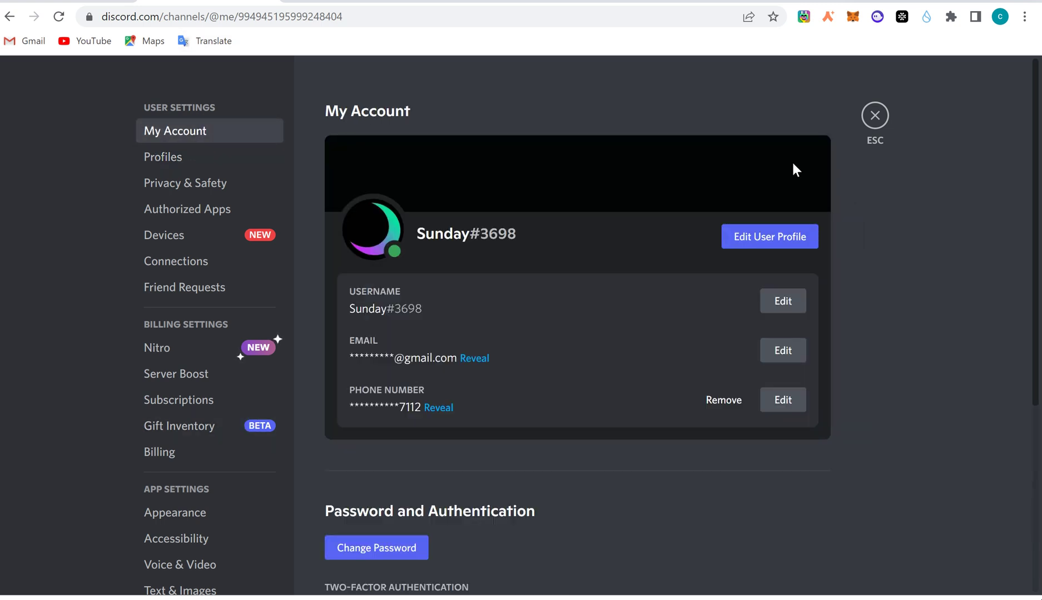
click(886, 113)
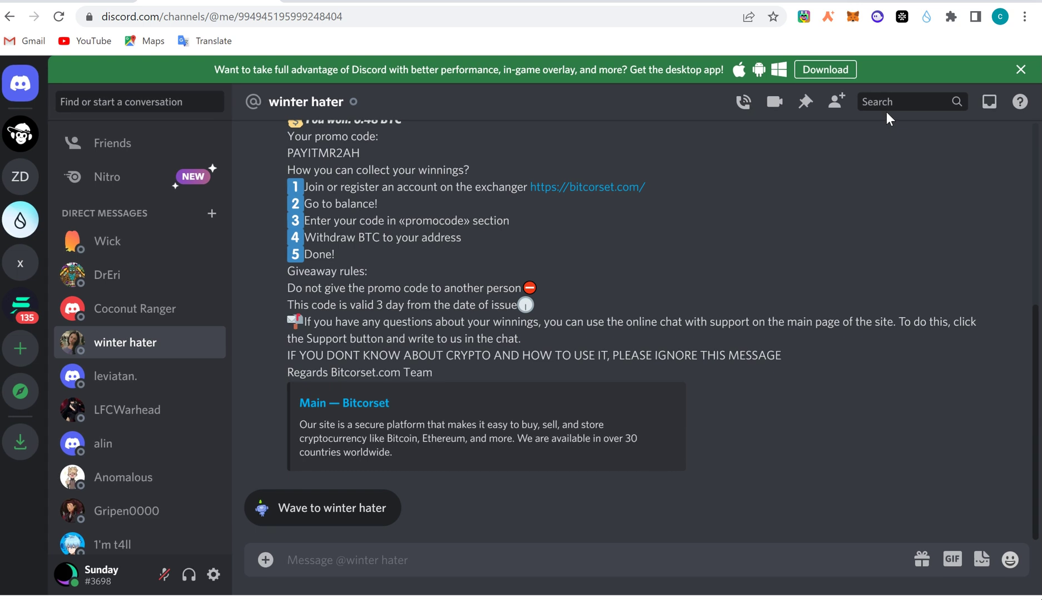
Pass through the Sui server to reach the Synthetify server's announcements channel.
click(20, 221)
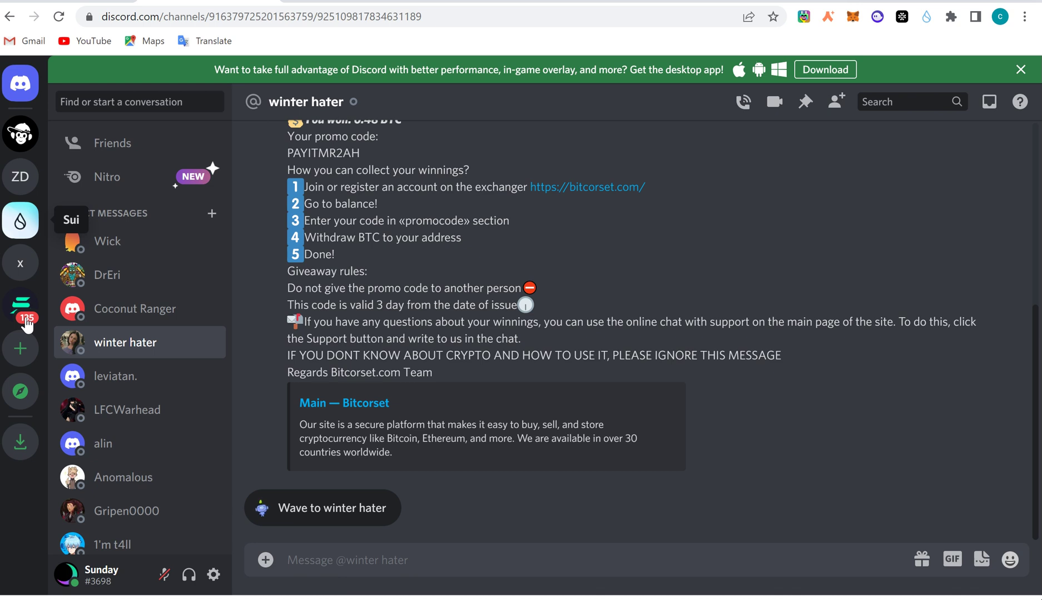
click(21, 307)
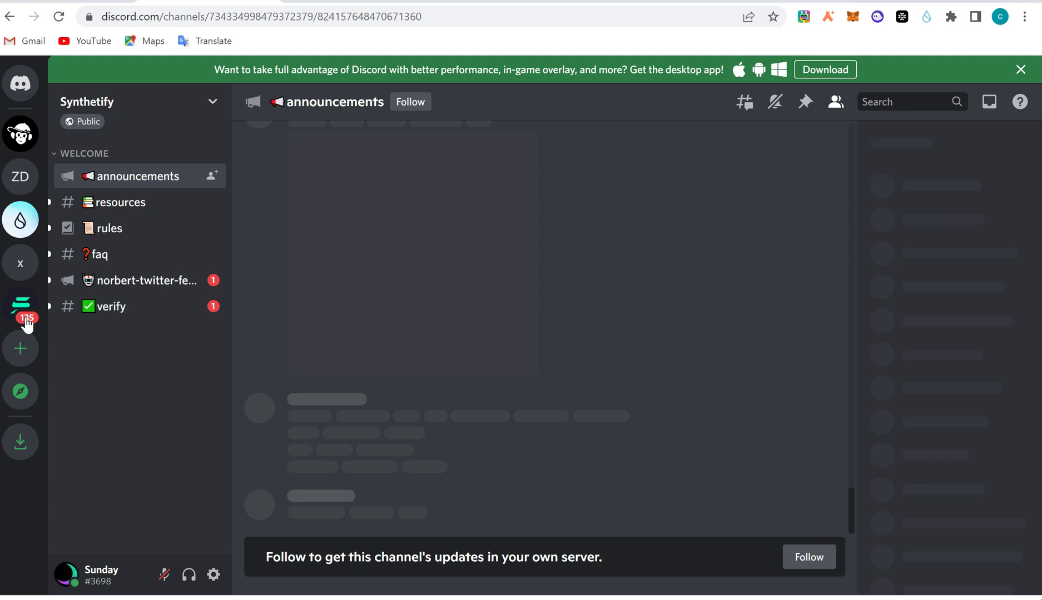